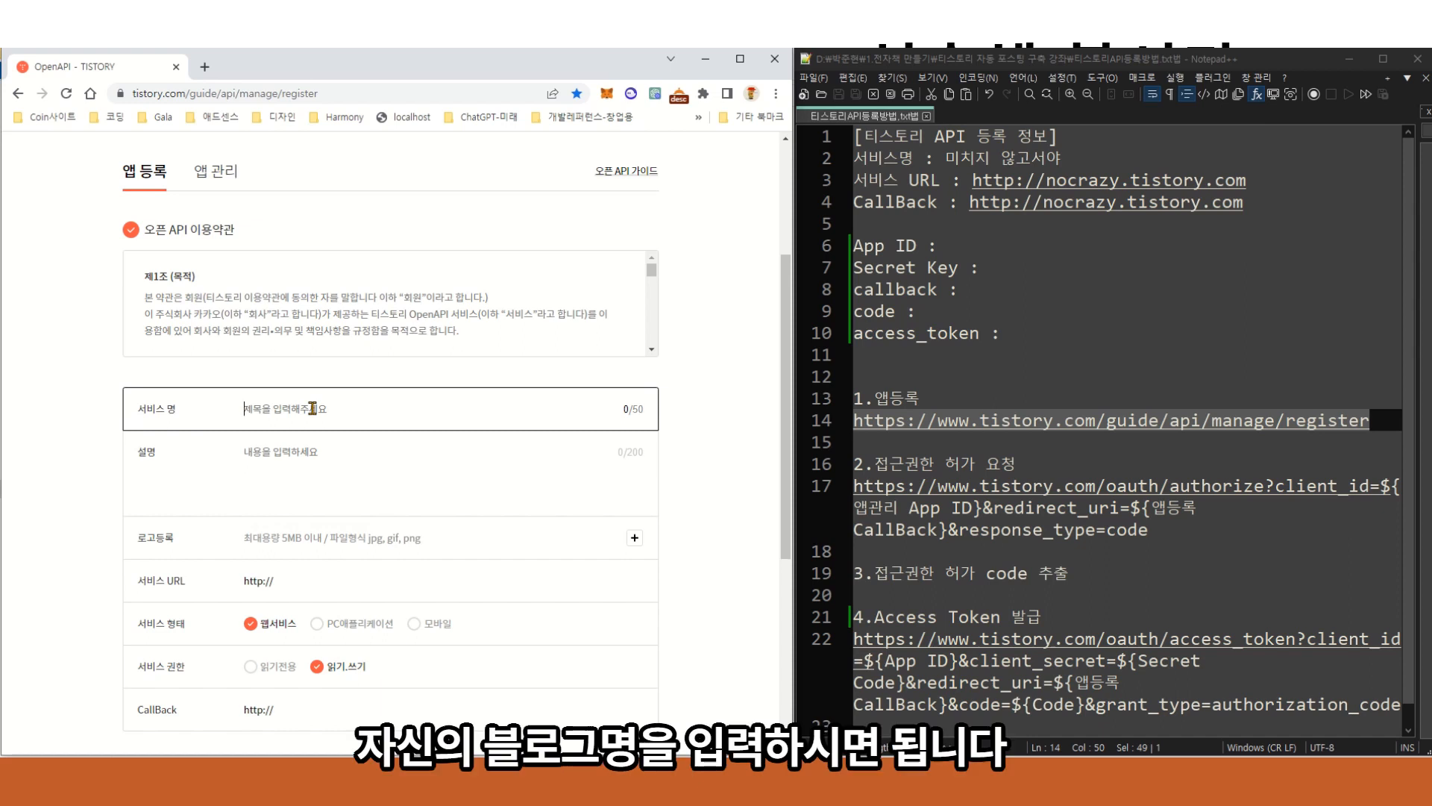
# Step: Enter 미치지 않고서야 as the service name and copy the blog URL from the note
pyautogui.write('미치지 않고')
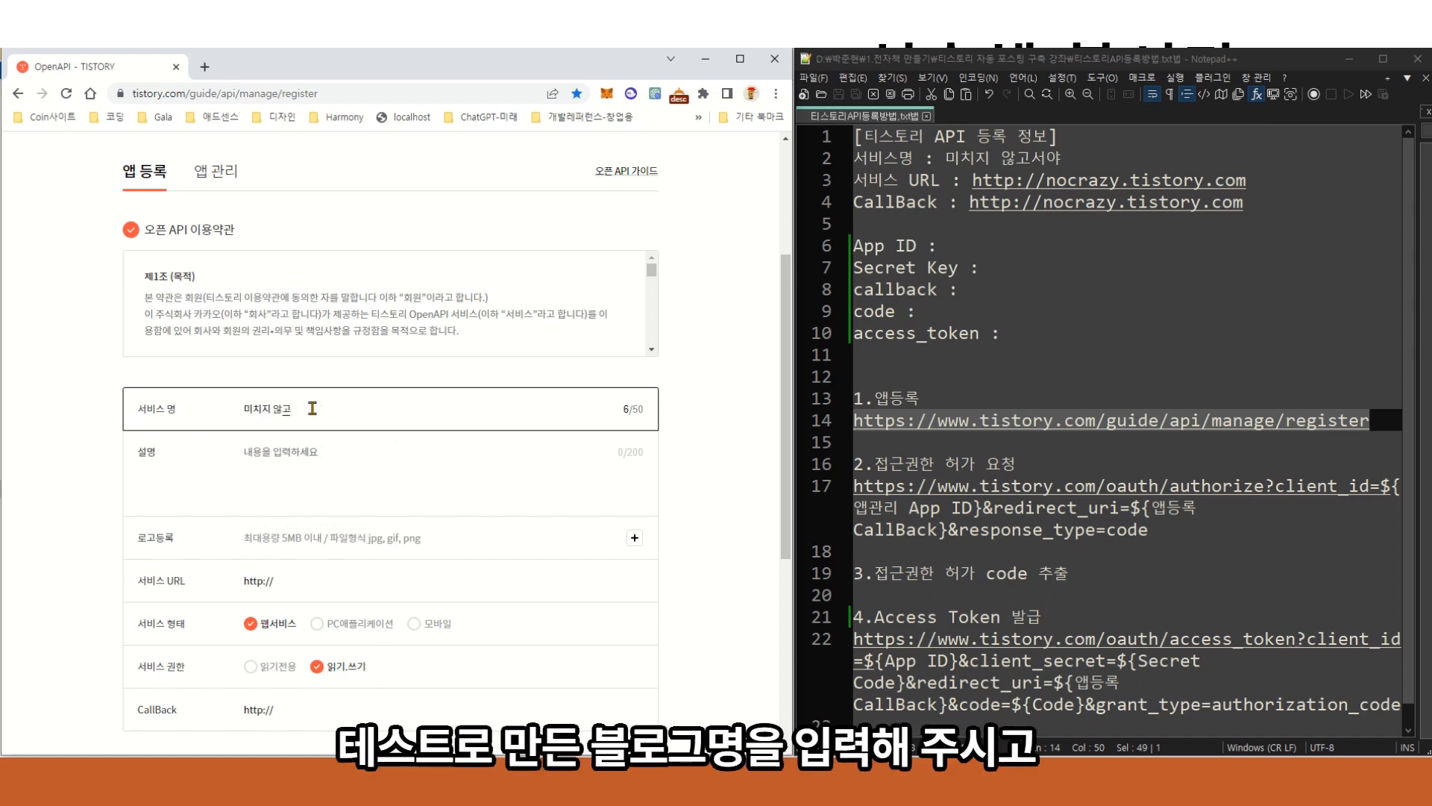
pyautogui.write('서야')
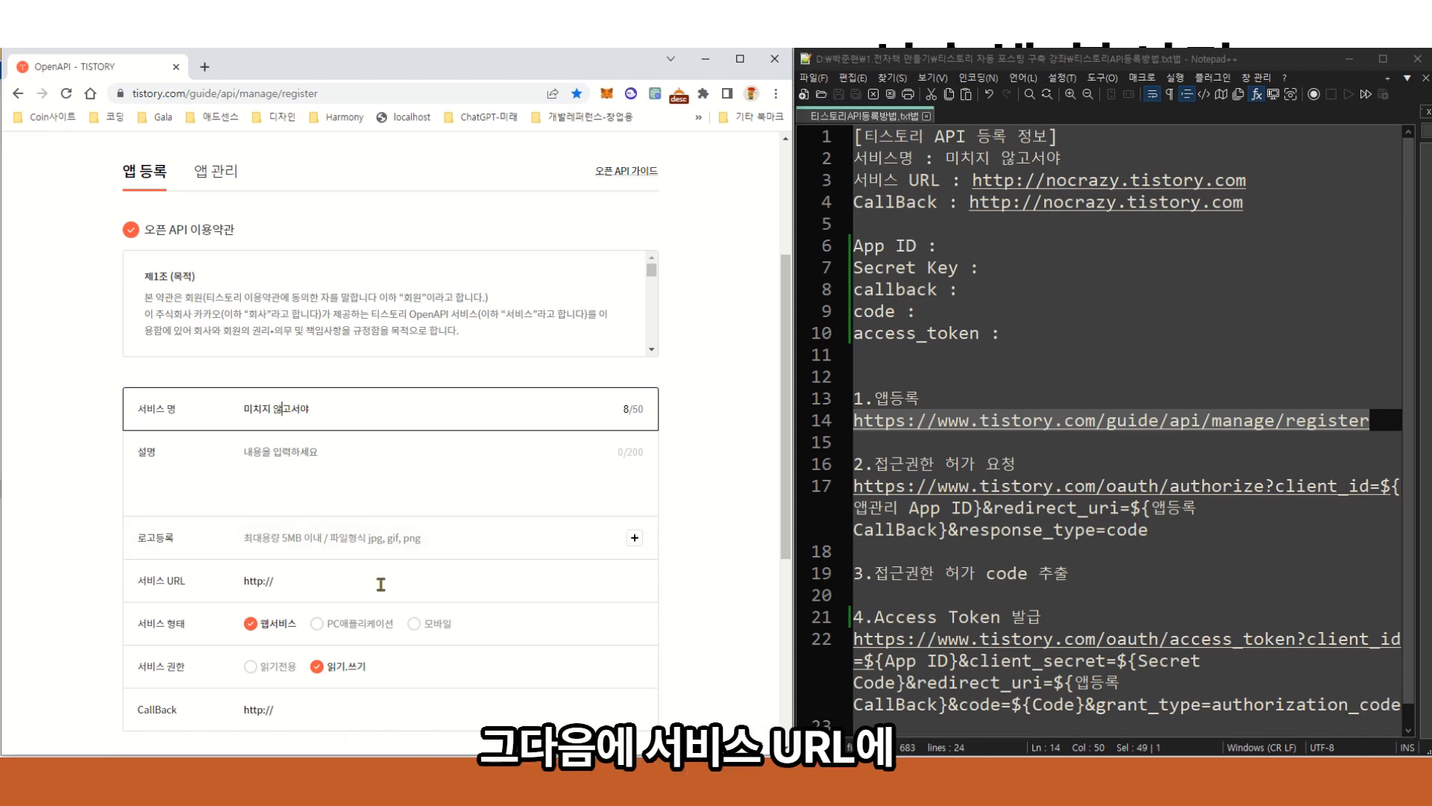
pyautogui.press('Tab')
pyautogui.press('Tab')
pyautogui.press('Tab')
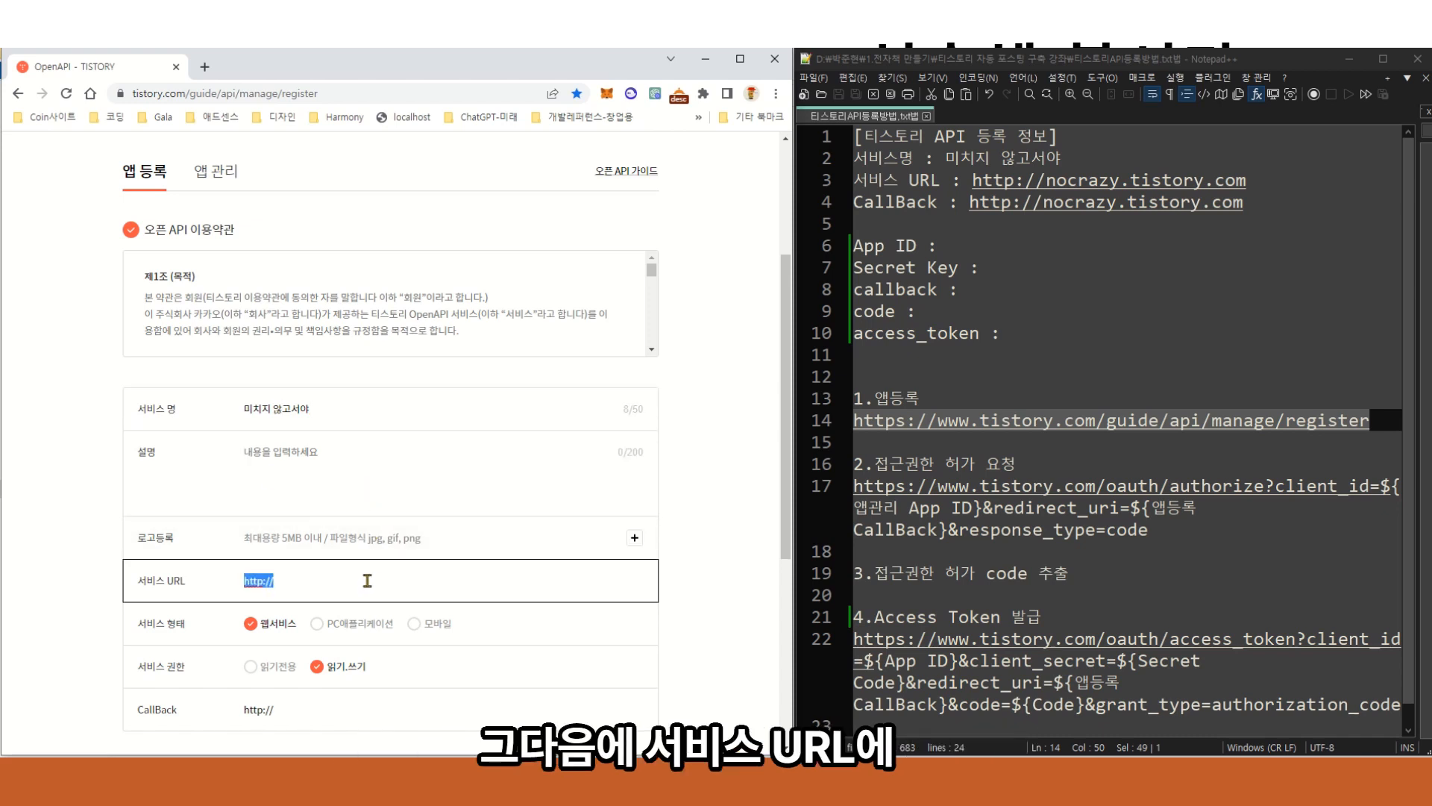
pyautogui.click(367, 580)
pyautogui.click(1336, 181)
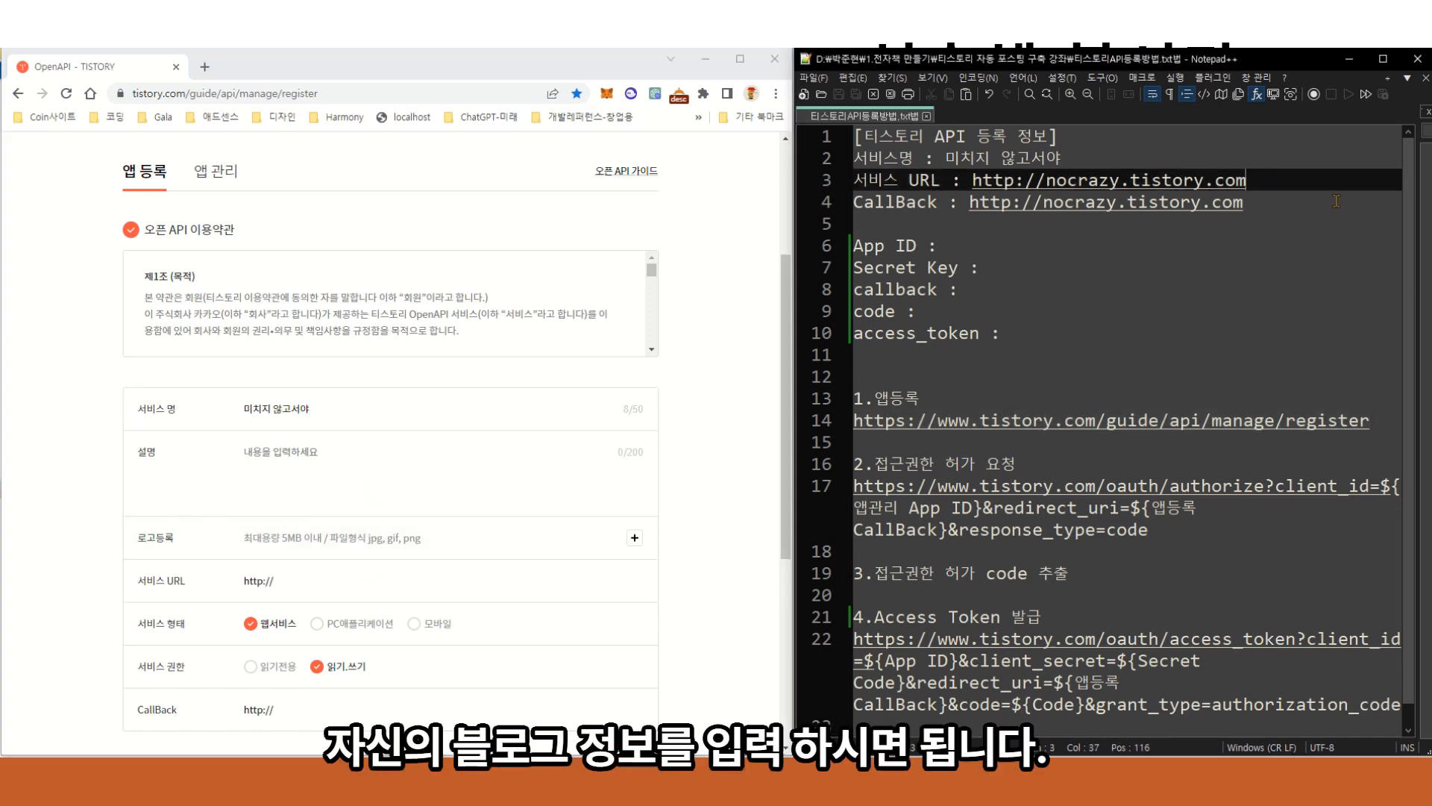
pyautogui.hotkey('shift', 'Home')
pyautogui.hotkey('shift', 'Right')
pyautogui.hotkey('shift', 'Right')
pyautogui.hotkey('shift', 'Right')
pyautogui.hotkey('shift', 'Right')
pyautogui.hotkey('shift', 'Right')
pyautogui.hotkey('shift', 'Right')
pyautogui.hotkey('shift', 'Right')
pyautogui.hotkey('shift', 'Right')
pyautogui.hotkey('shift', 'Right')
pyautogui.hotkey('shift', 'Right')
pyautogui.hotkey('shift', 'Right')
pyautogui.hotkey('shift', 'Left')
pyautogui.hotkey('ctrl', 'c')
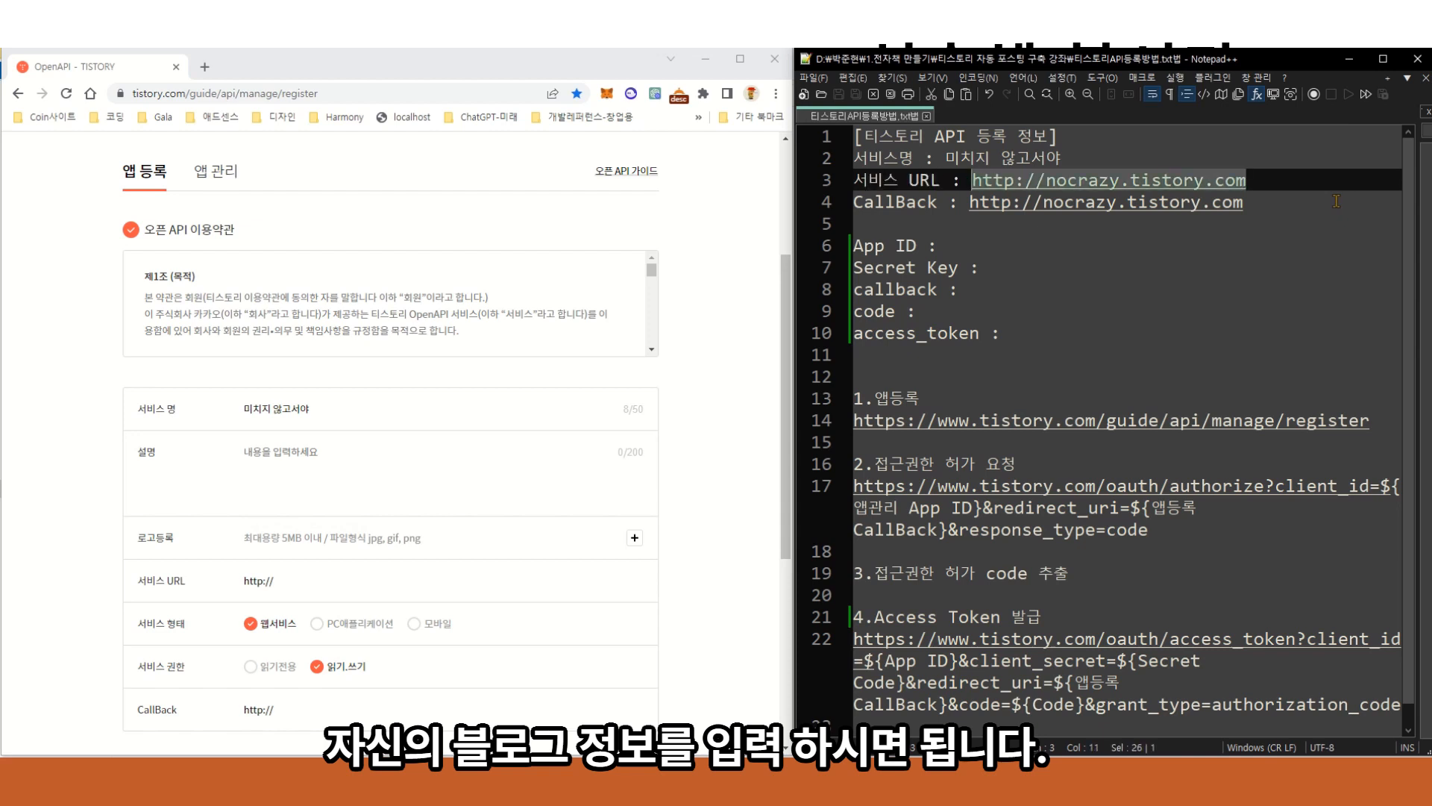
pyautogui.hotkey('alt', 'Tab')
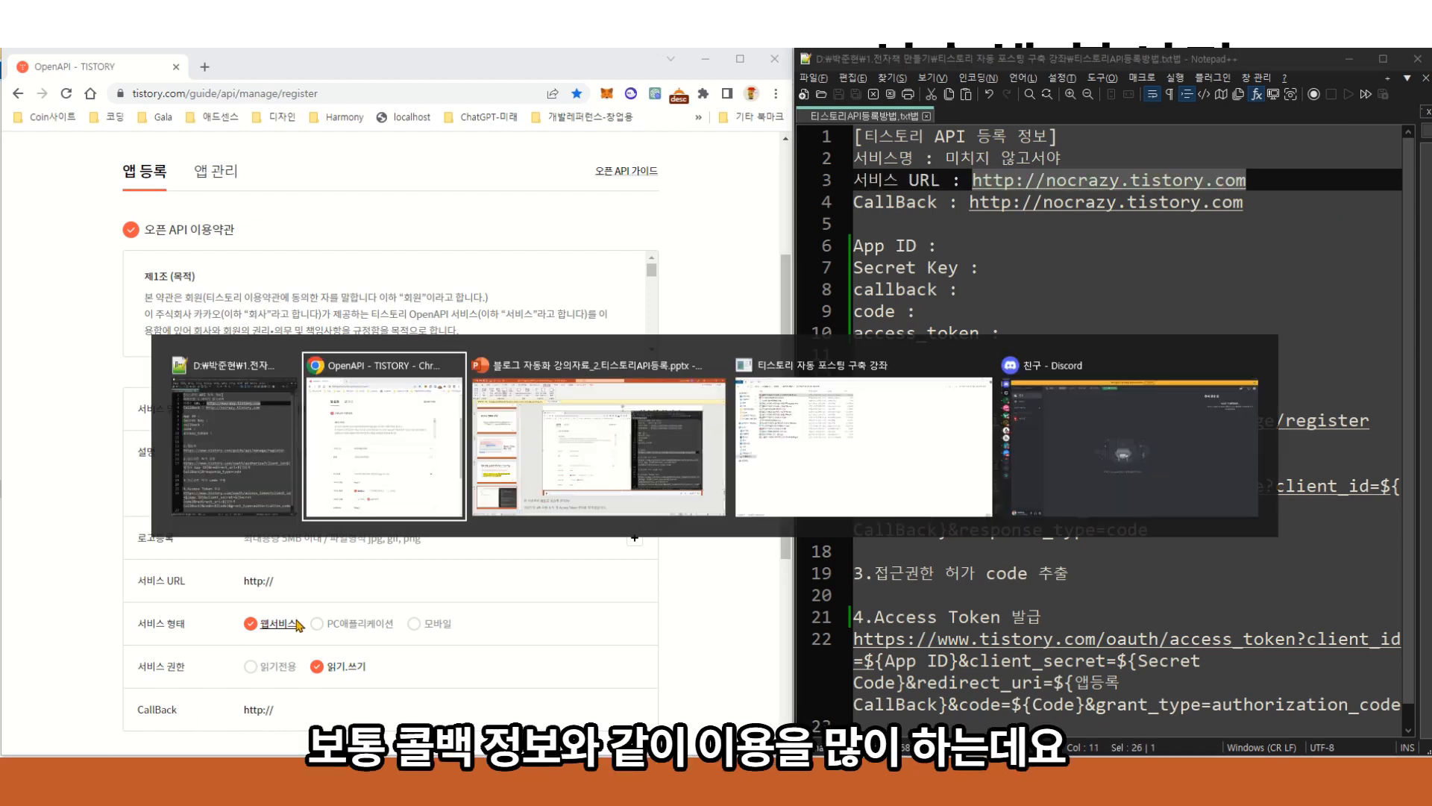
pyautogui.hotkey('ctrl', 'a')
pyautogui.hotkey('ctrl', 'v')
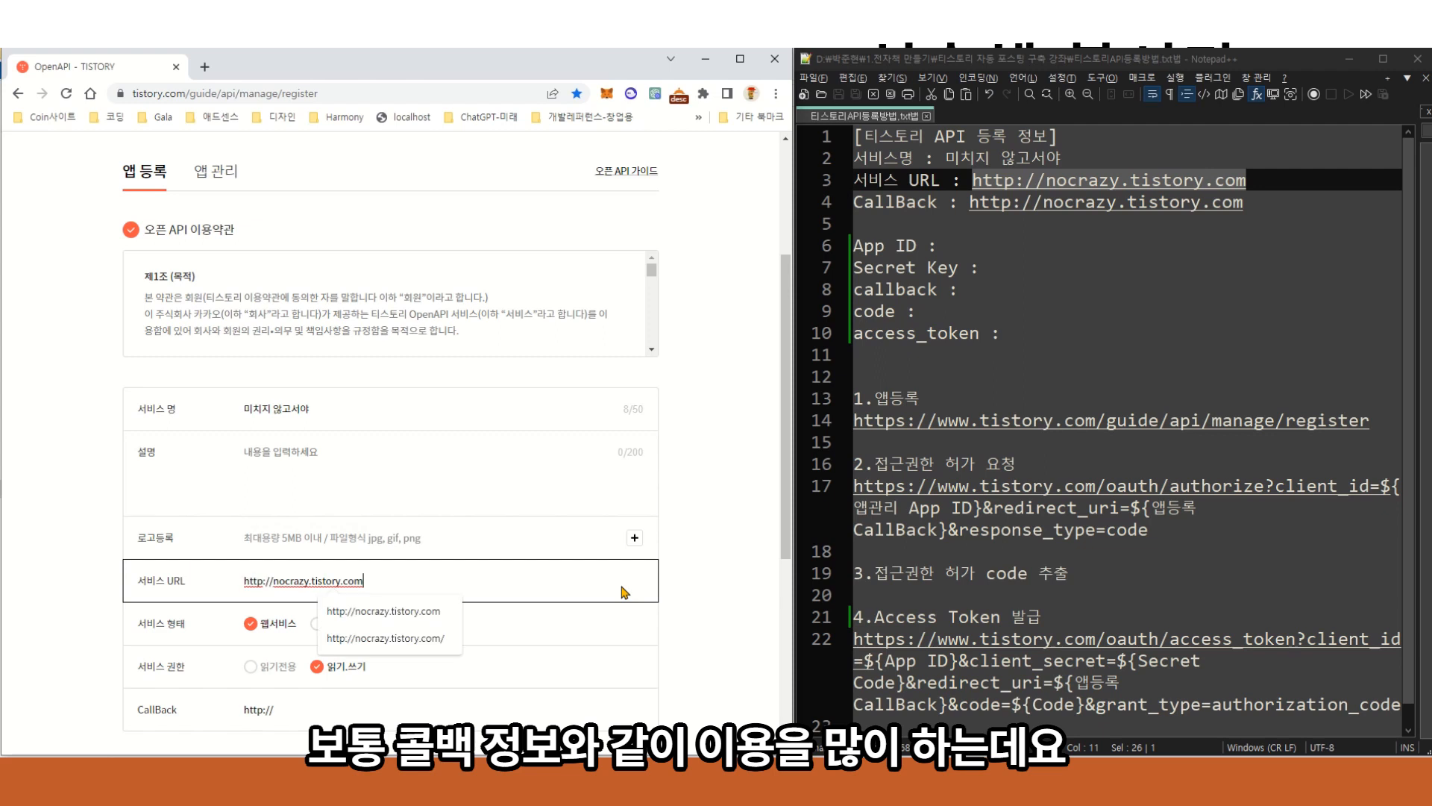
pyautogui.press('Tab')
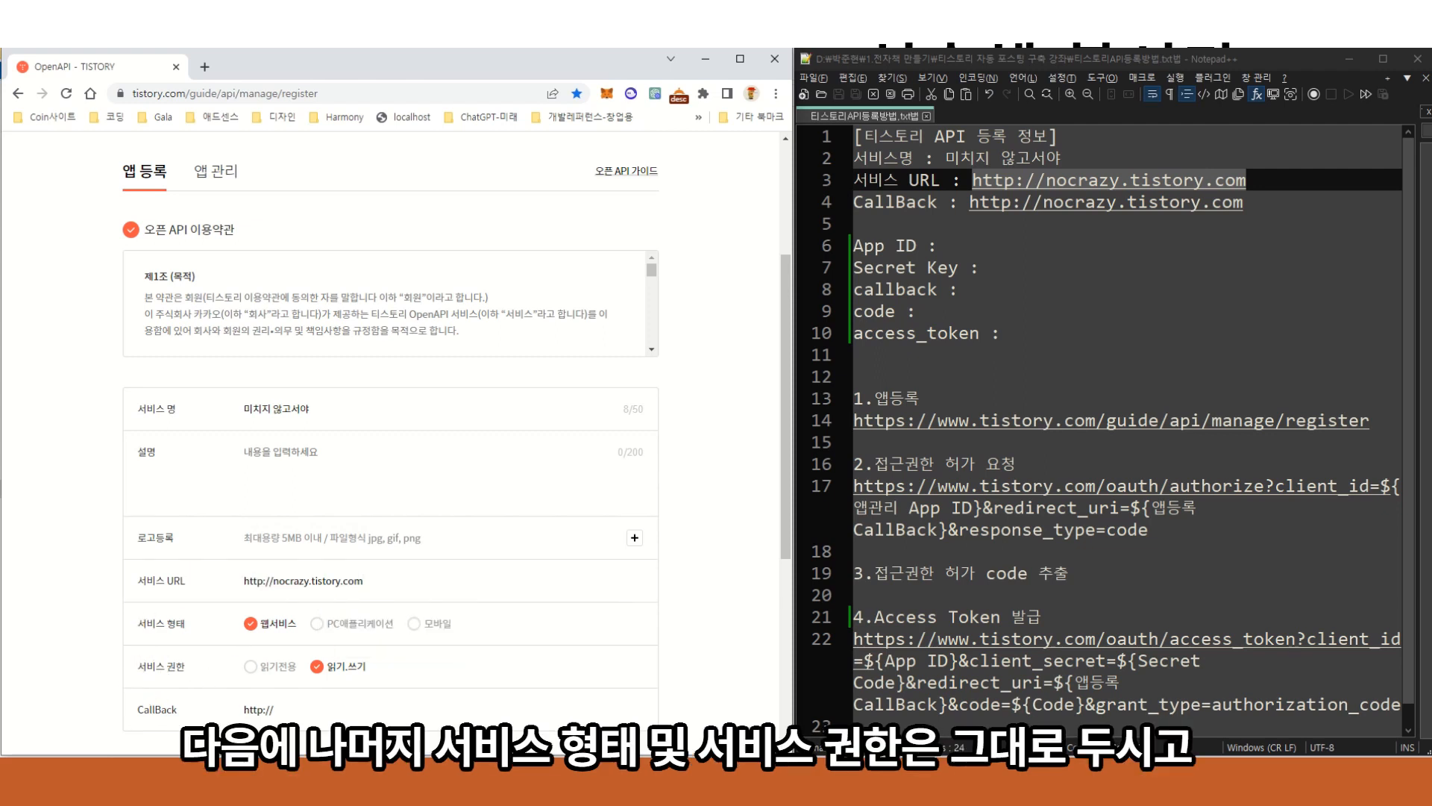
pyautogui.press('Tab')
pyautogui.press('Tab')
pyautogui.hotkey('ctrl', 'v')
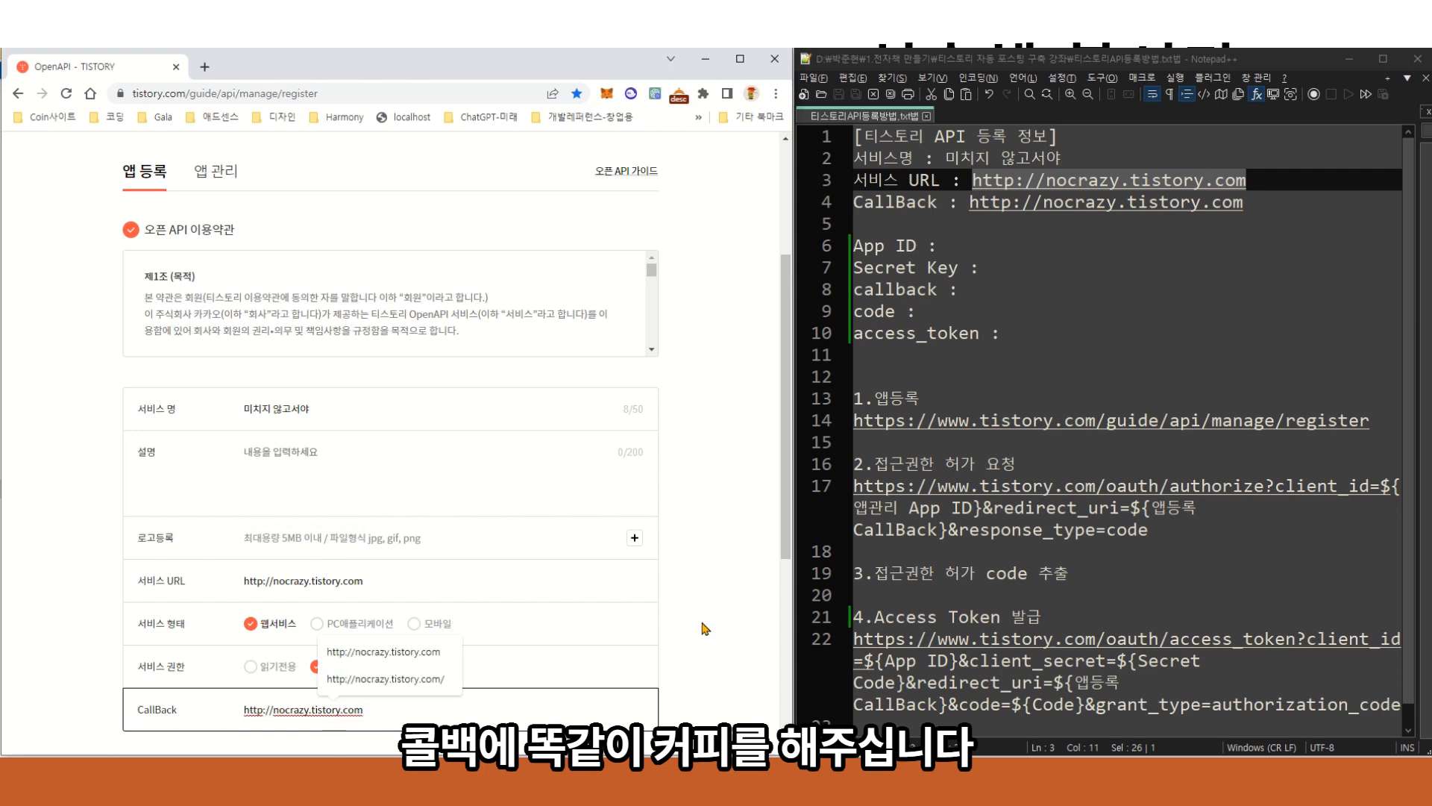
pyautogui.click(731, 664)
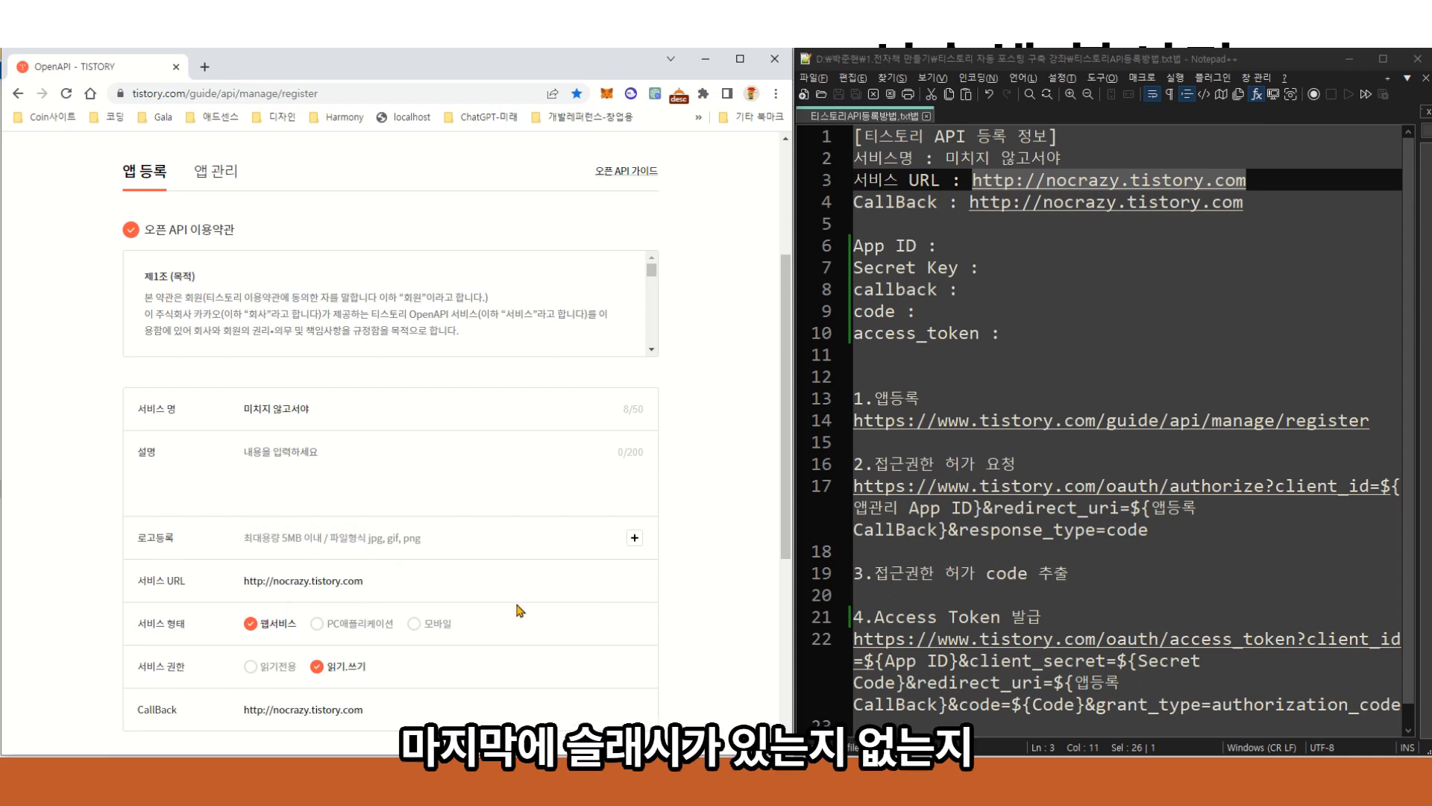
pyautogui.scroll(-2, 635, 636)
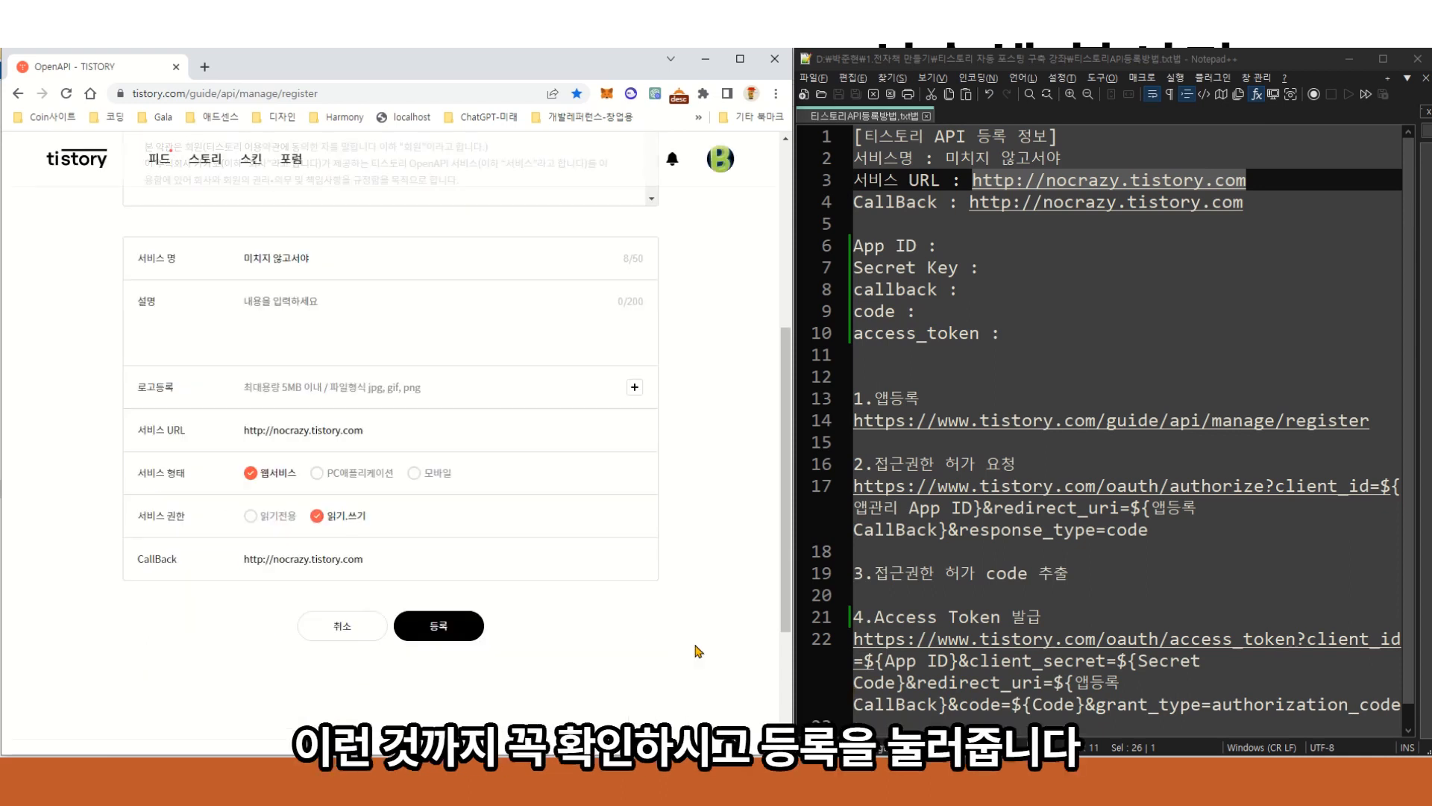
# Step: Submit the registration and paste the issued App ID after its label in the note
pyautogui.click(443, 629)
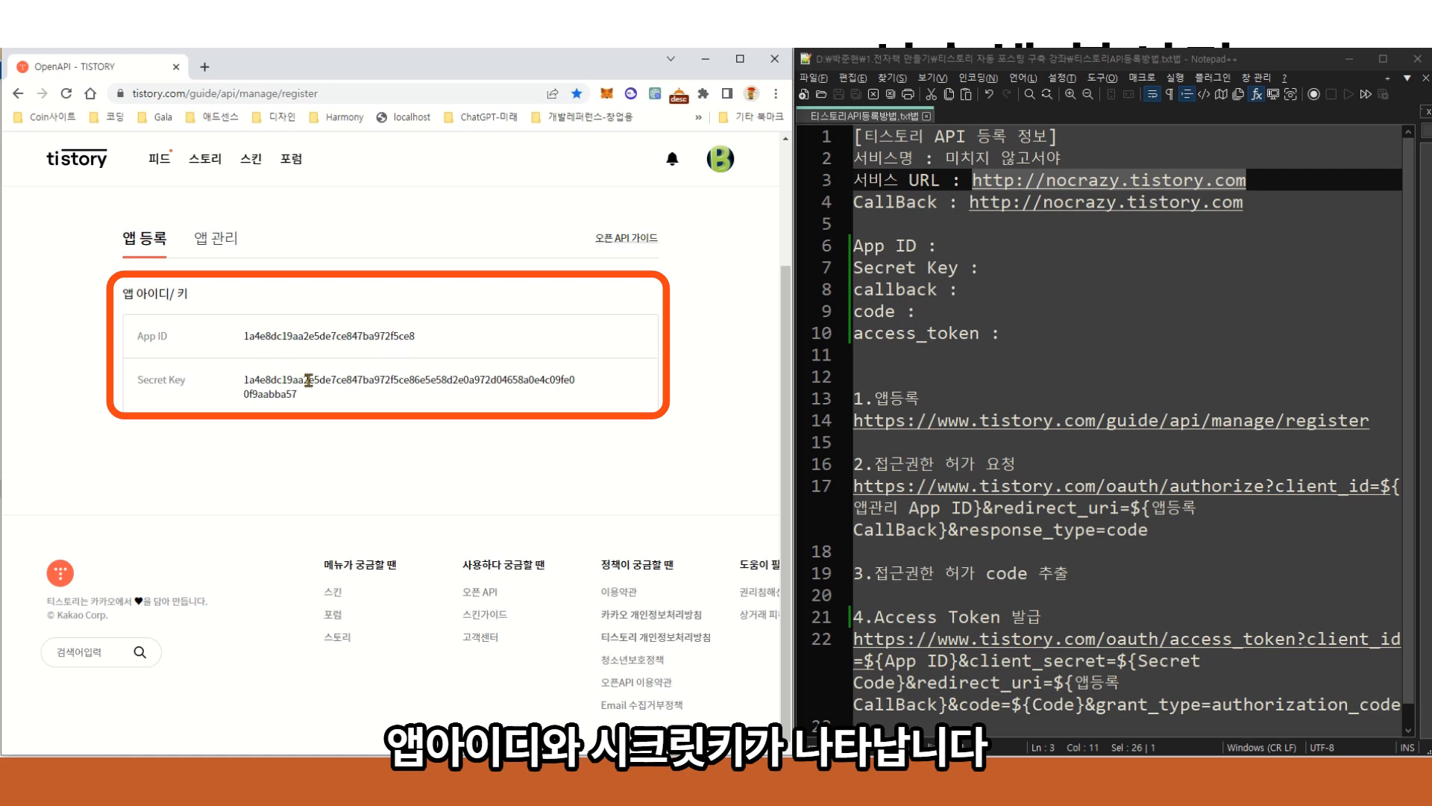
pyautogui.moveTo(425, 337); pyautogui.dragTo(249, 351)
pyautogui.hotkey('ctrl', 'c')
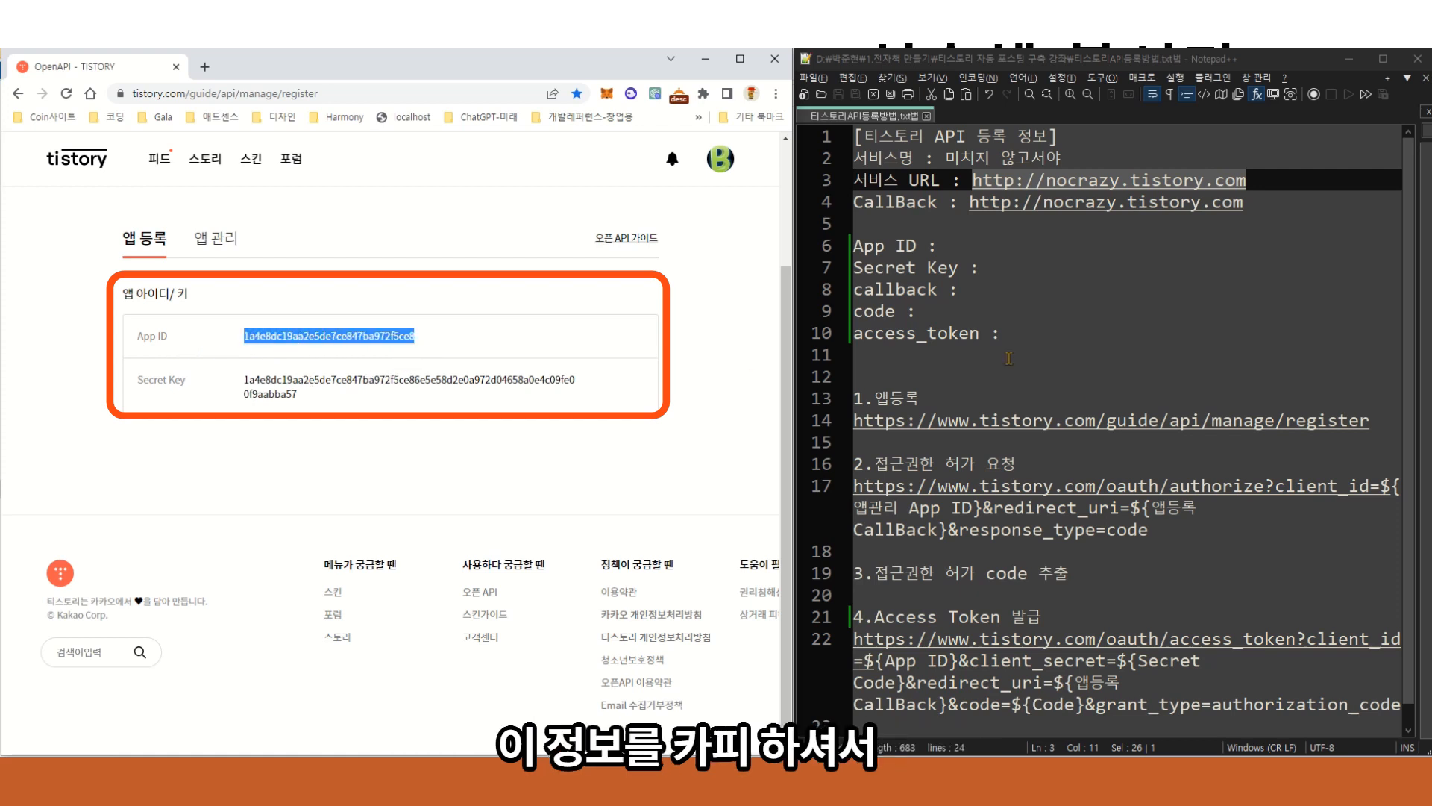
pyautogui.click(1004, 282)
pyautogui.click(973, 245)
pyautogui.hotkey('ctrl', 'v')
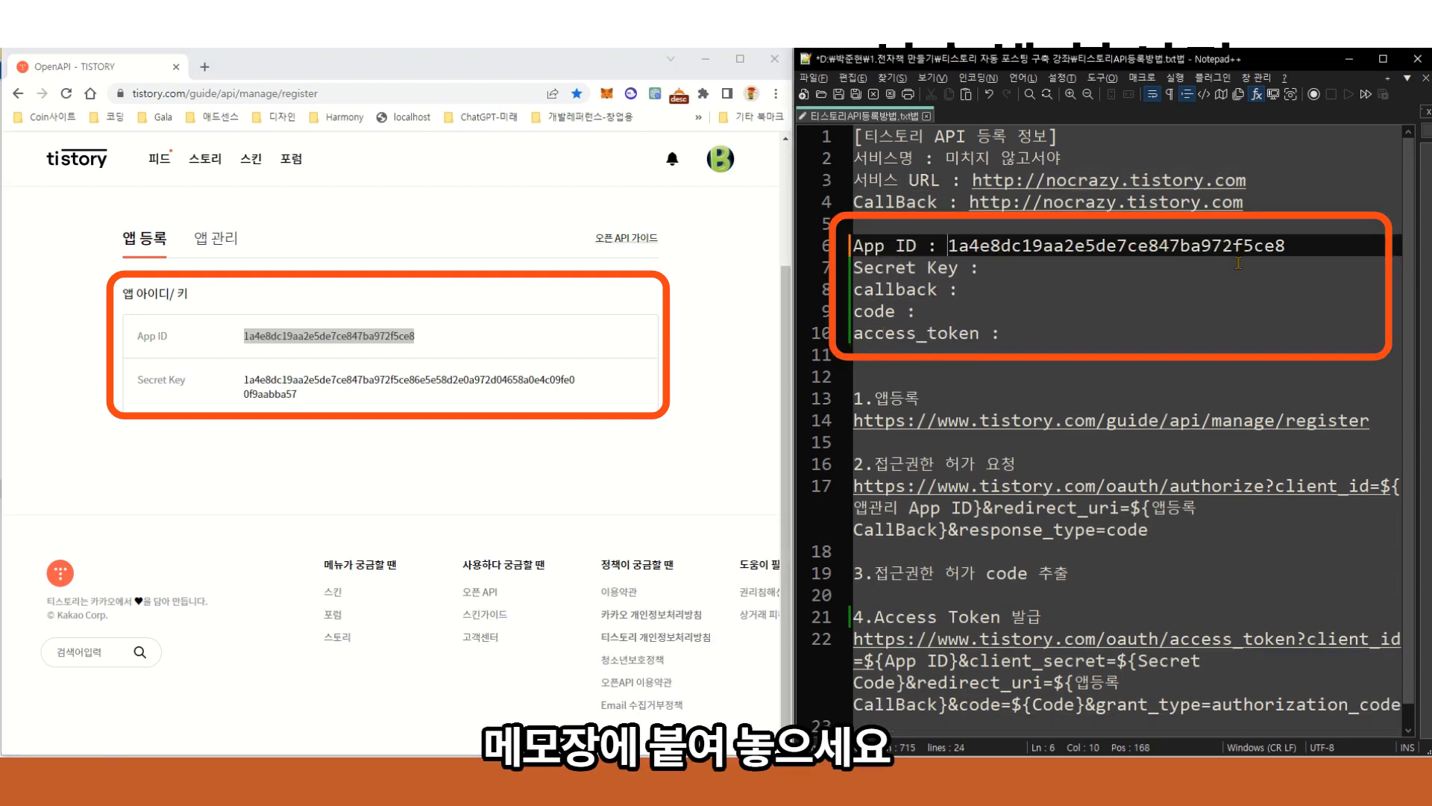
# Step: Copy the issued Secret Key and paste it after its label in the note
pyautogui.moveTo(244, 379); pyautogui.dragTo(297, 394)
pyautogui.hotkey('ctrl', 'c')
pyautogui.click(1061, 272)
pyautogui.hotkey('ctrl', 'v')
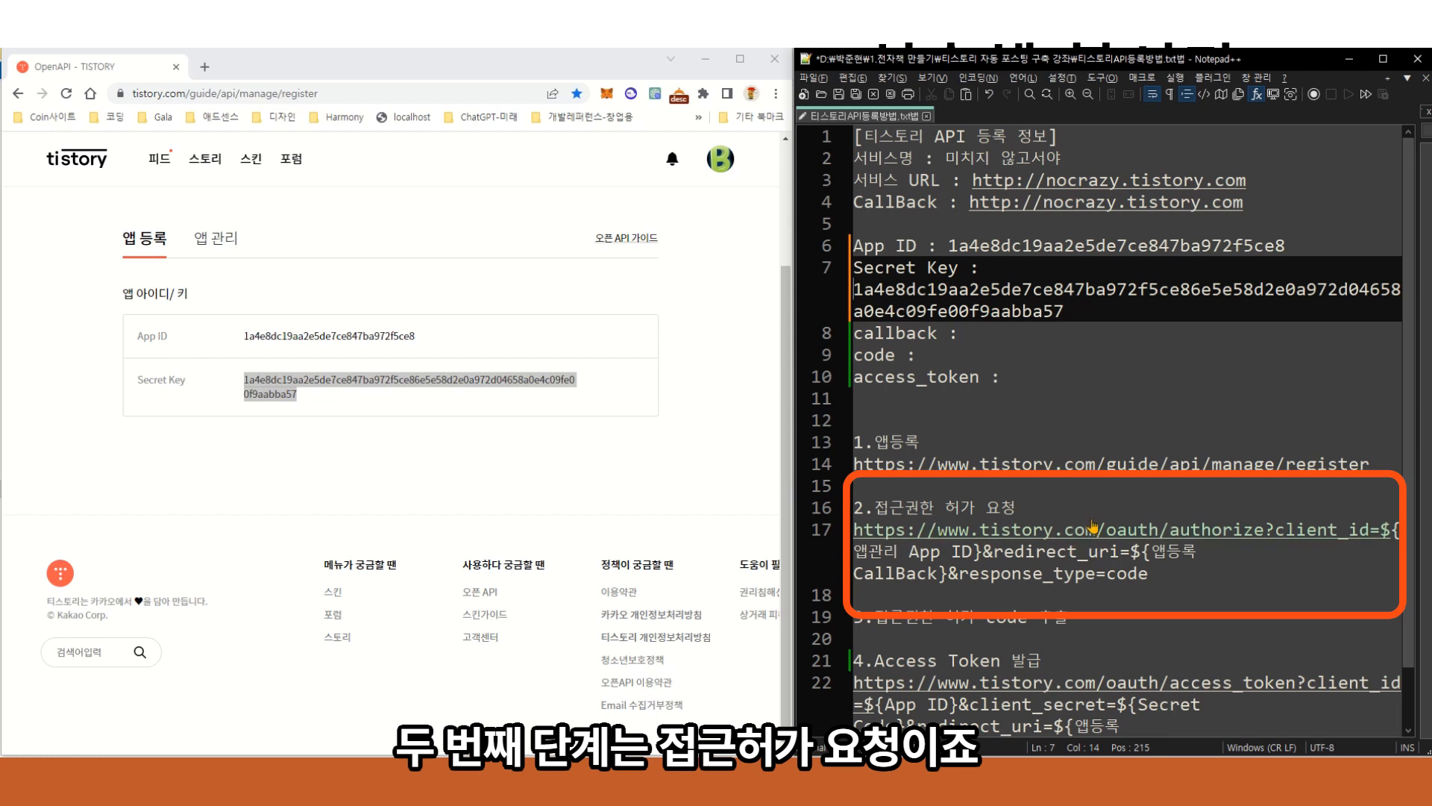
# Step: Widen the note and replace the authorize URL's App ID placeholder with the App ID
pyautogui.click(978, 552)
pyautogui.press('Home')
pyautogui.press('Home')
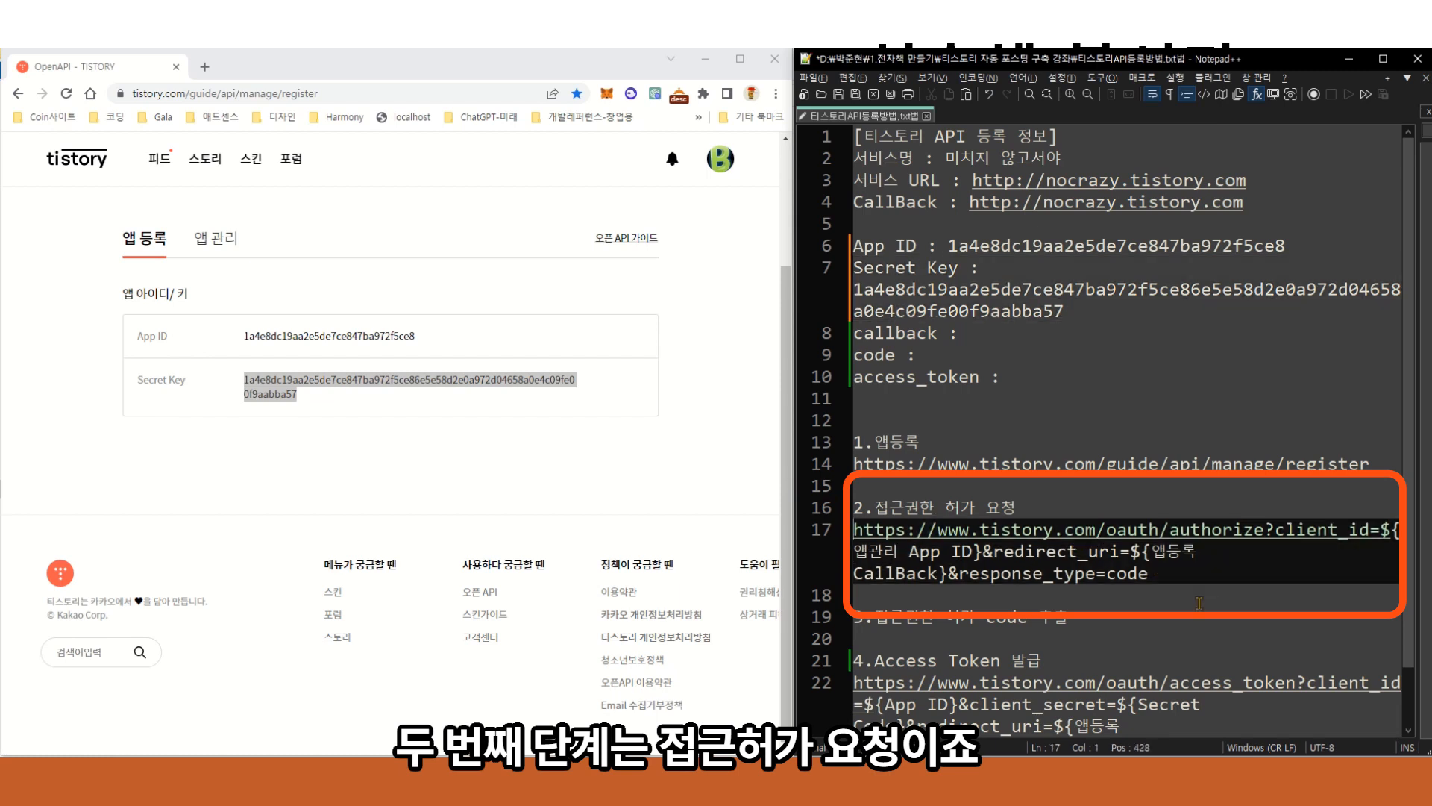
pyautogui.hotkey('shift', 'End')
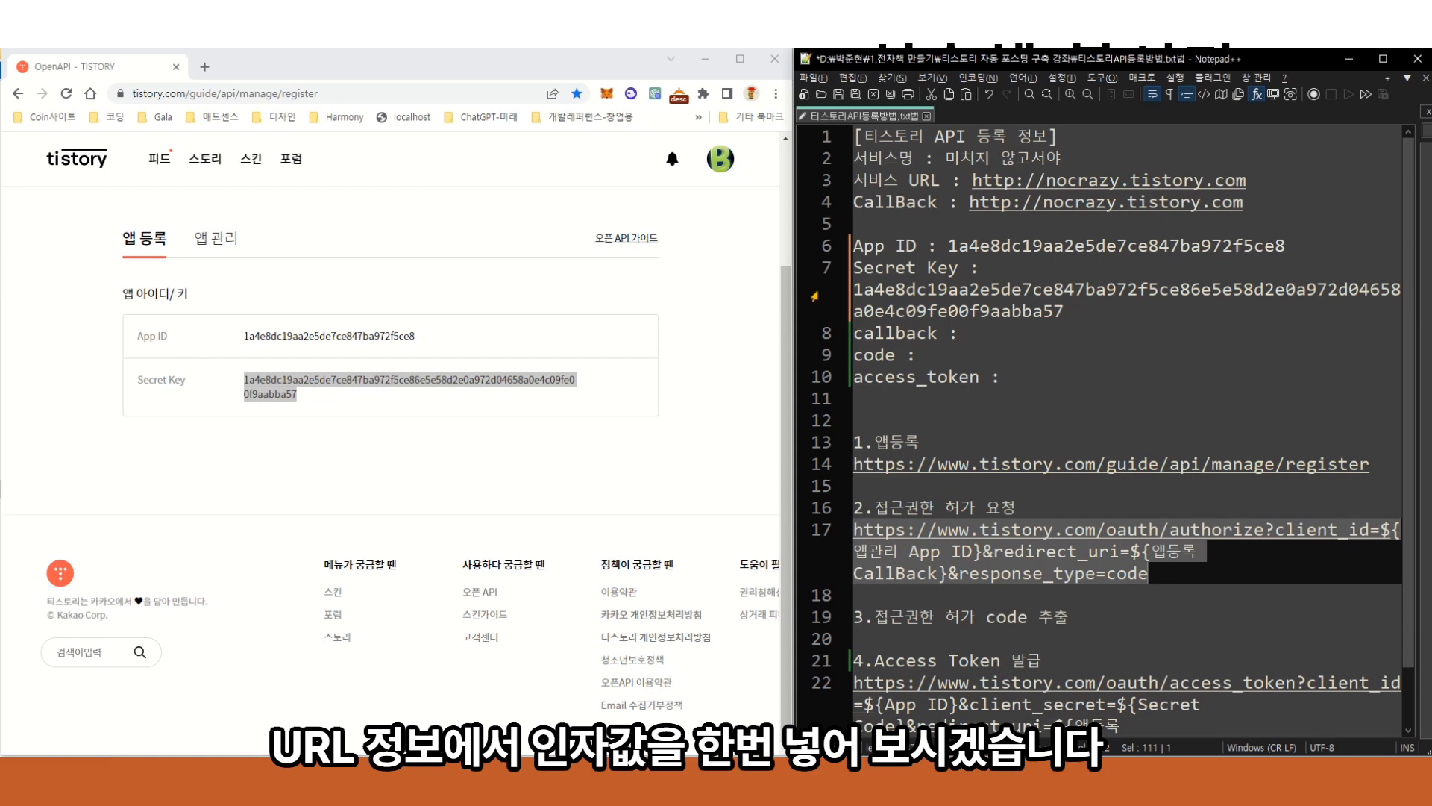
pyautogui.moveTo(793, 362); pyautogui.dragTo(366, 361)
pyautogui.click(1036, 526)
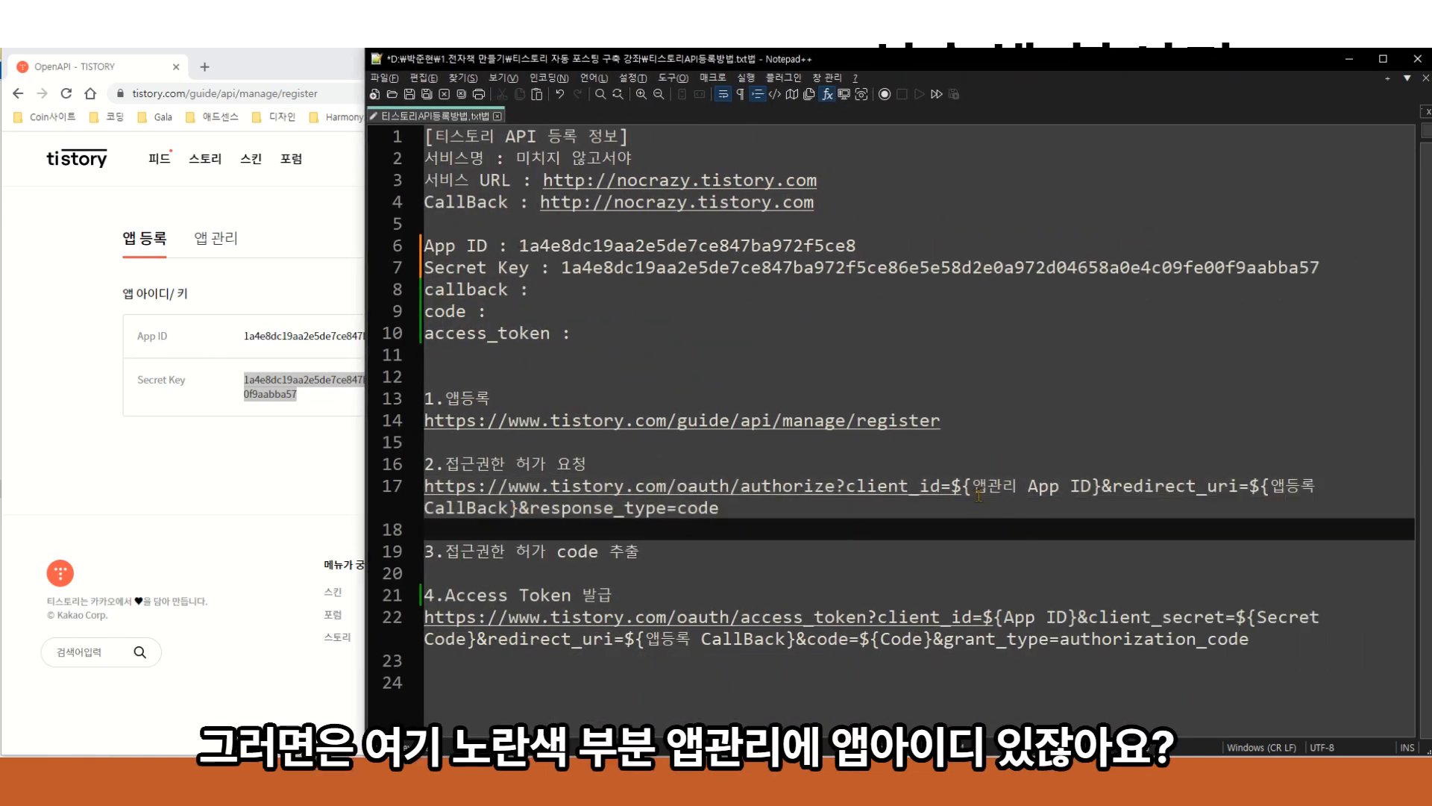
pyautogui.click(521, 246)
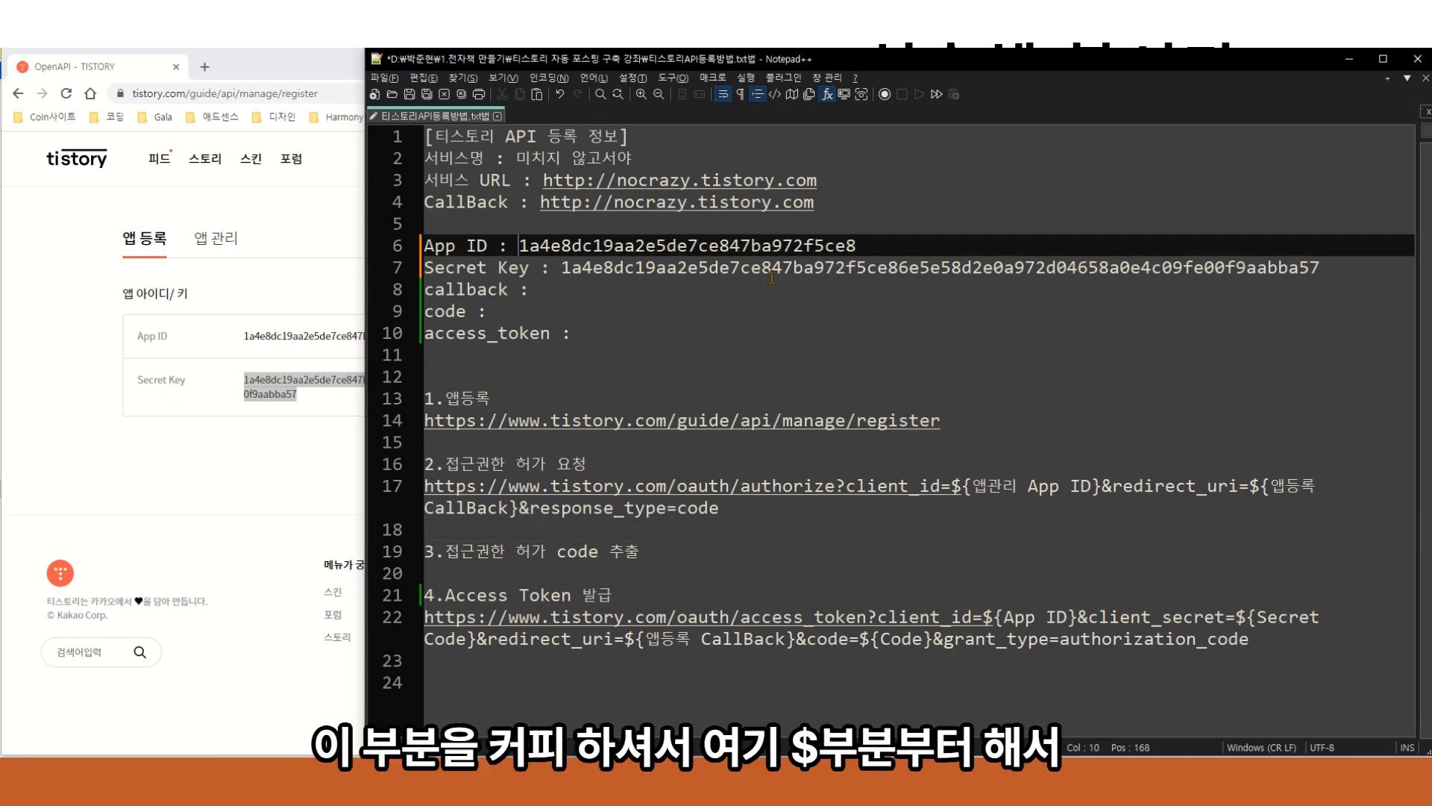
pyautogui.hotkey('shift', 'End')
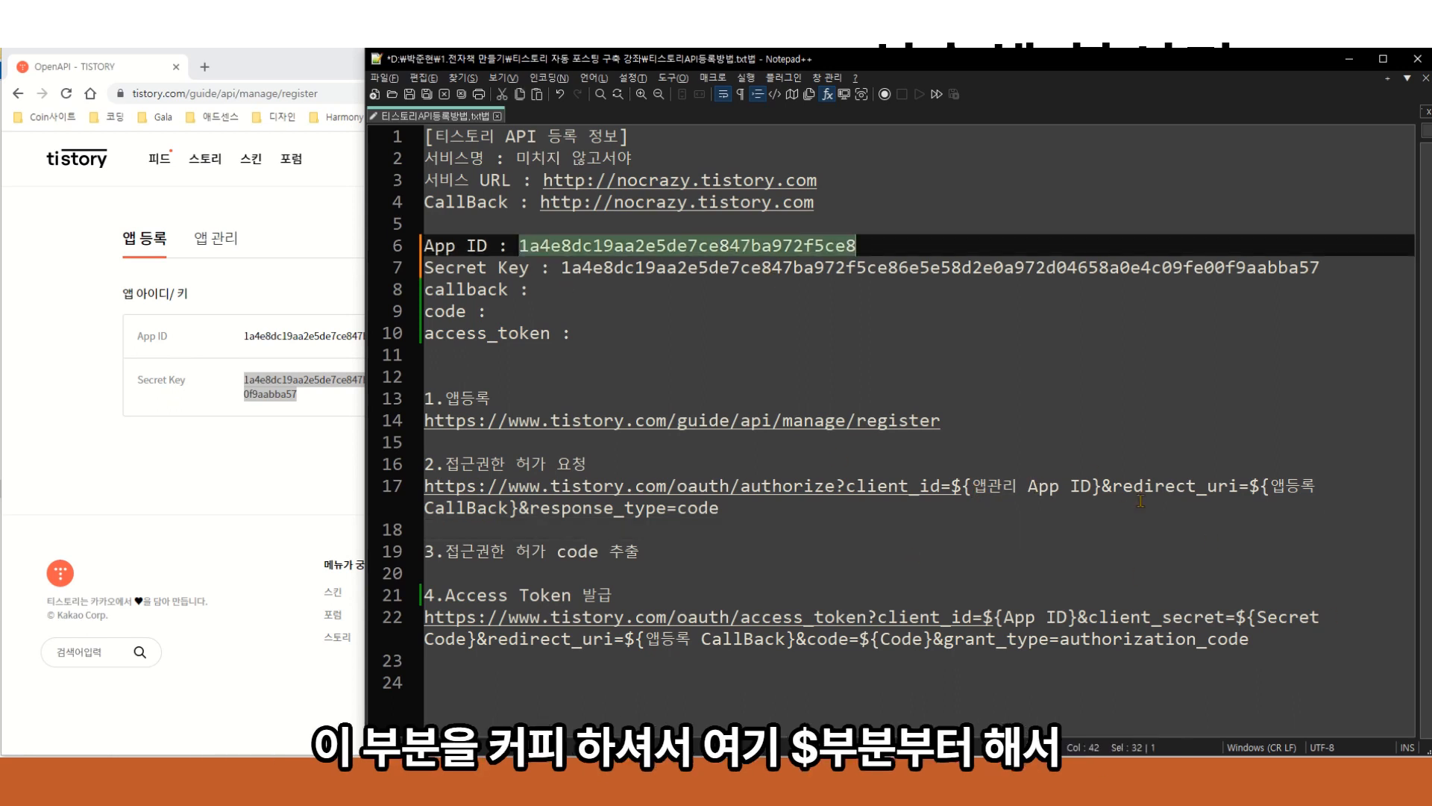
pyautogui.click(973, 486)
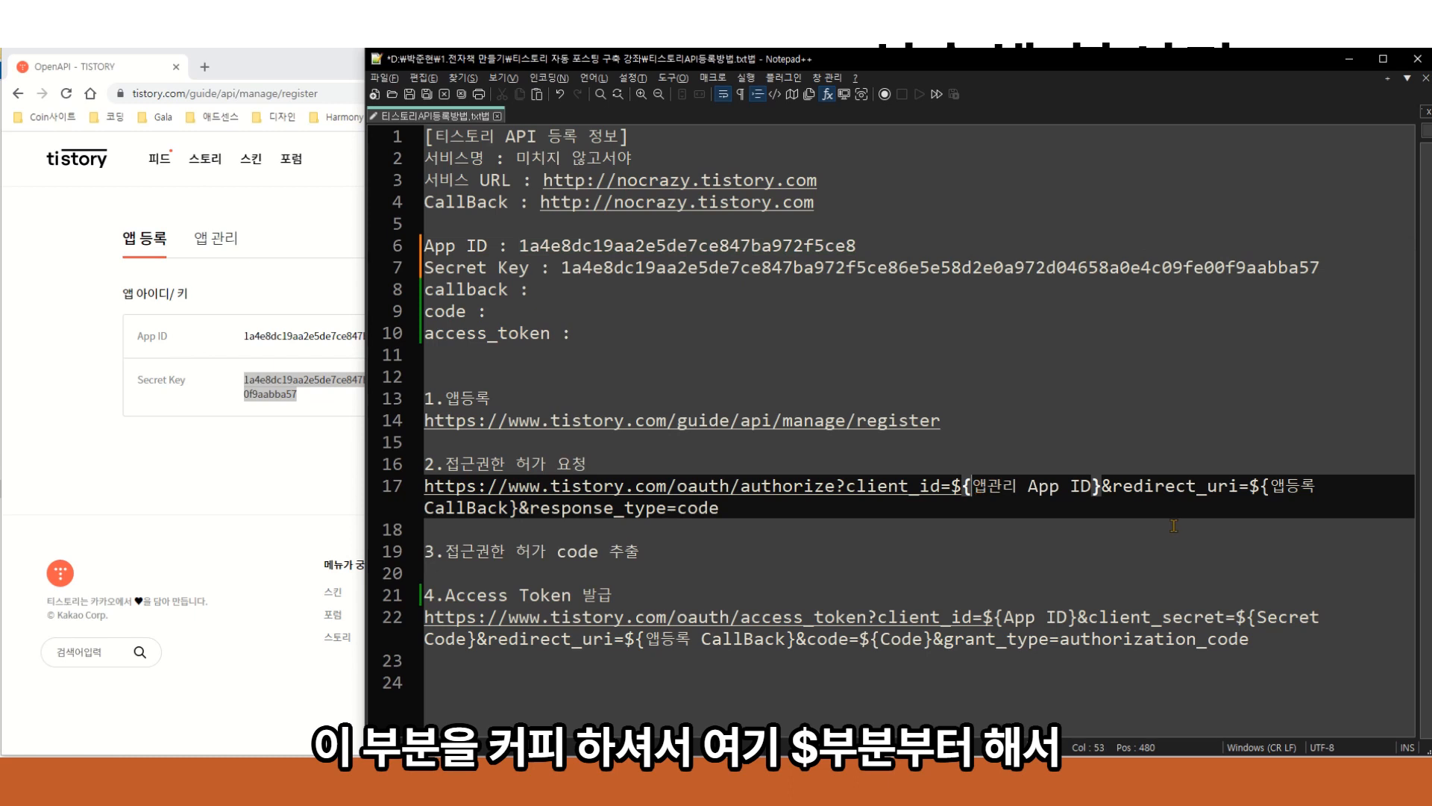
pyautogui.press('Left')
pyautogui.press('Left')
pyautogui.hotkey('ctrl', 'shift', 'Right')
pyautogui.hotkey('ctrl', 'shift', 'Right')
pyautogui.hotkey('ctrl', 'shift', 'Right')
pyautogui.hotkey('ctrl', 'shift', 'Right')
pyautogui.hotkey('shift', 'Right')
pyautogui.hotkey('ctrl', 'v')
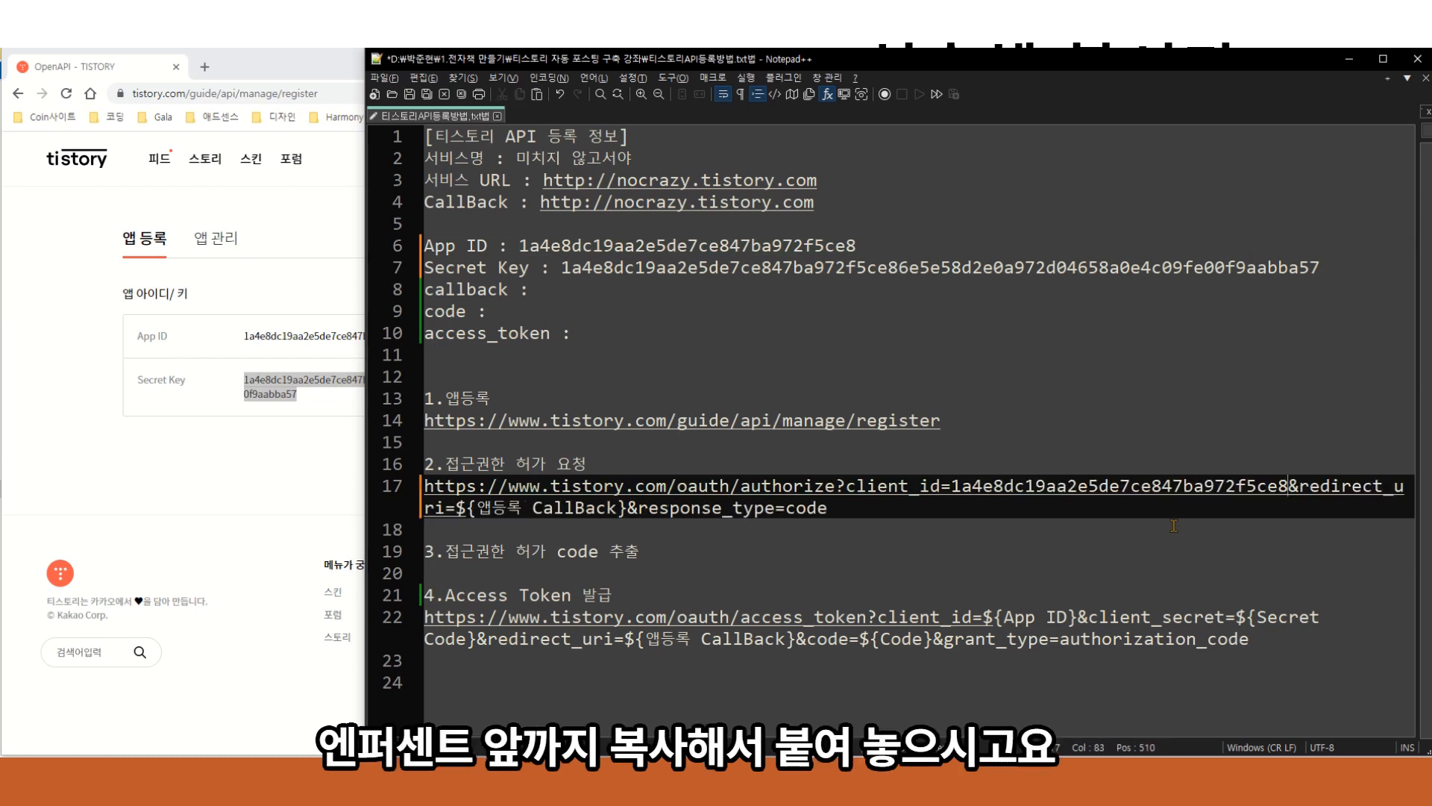
pyautogui.click(517, 206)
pyautogui.press('Right')
pyautogui.press('Right')
pyautogui.hotkey('shift', 'End')
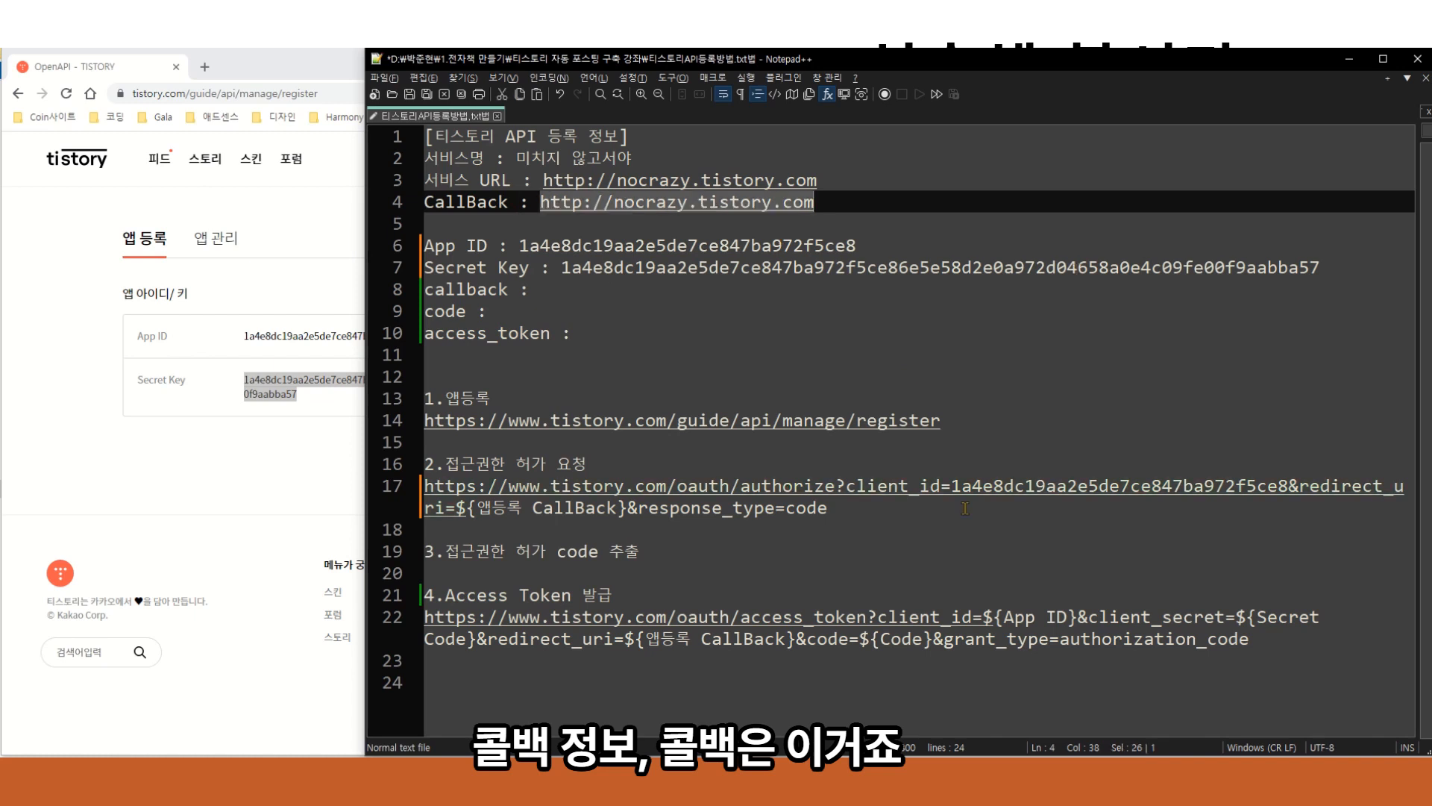
pyautogui.click(434, 508)
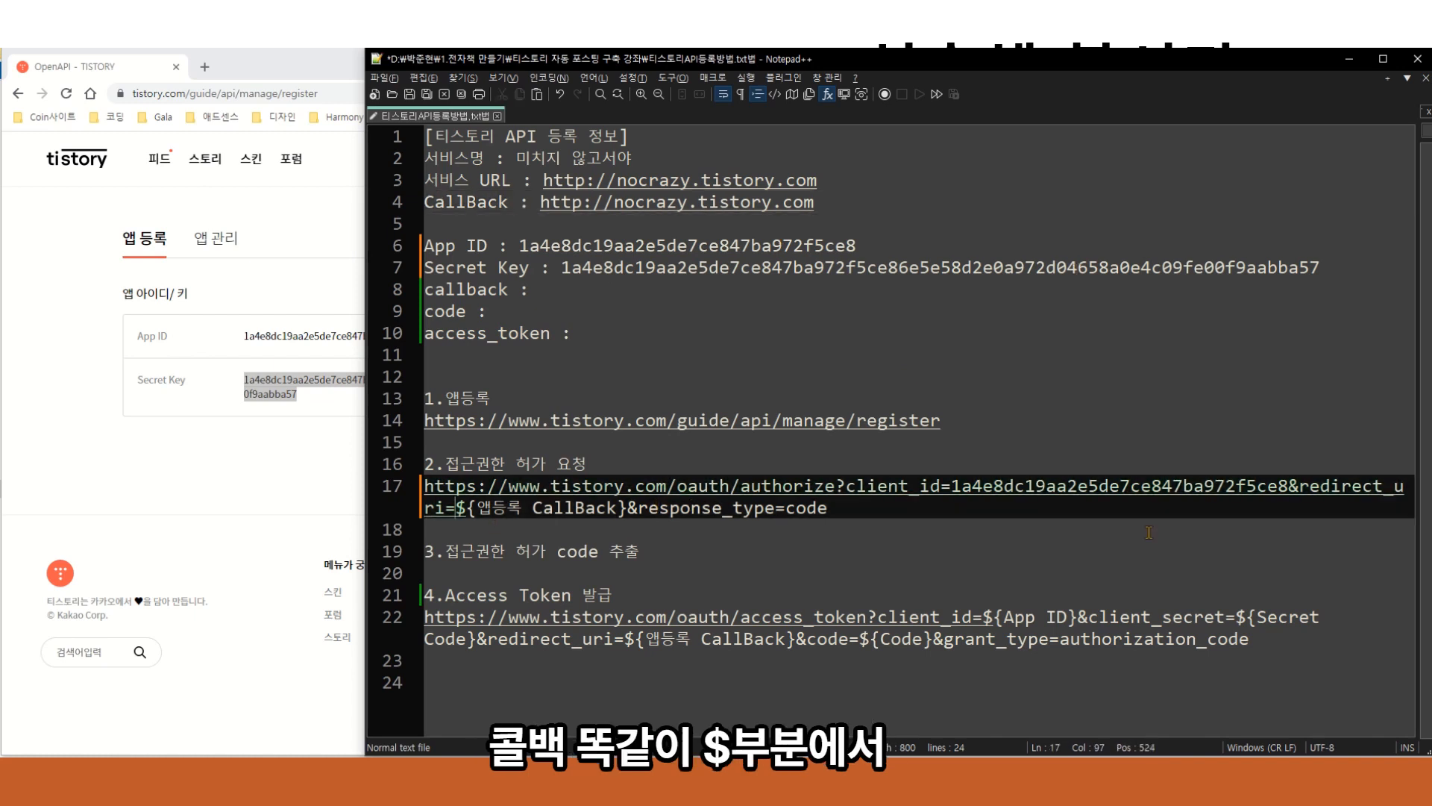
pyautogui.hotkey('shift', 'Right')
pyautogui.hotkey('shift', 'Right')
pyautogui.hotkey('shift', 'Right')
pyautogui.hotkey('shift', 'Right')
pyautogui.hotkey('shift', 'Right')
pyautogui.hotkey('shift', 'Right')
pyautogui.hotkey('shift', 'Right')
pyautogui.hotkey('shift', 'Right')
pyautogui.hotkey('shift', 'Right')
pyautogui.hotkey('shift', 'Right')
pyautogui.hotkey('shift', 'Right')
pyautogui.hotkey('shift', 'Right')
pyautogui.hotkey('shift', 'Right')
pyautogui.hotkey('shift', 'Right')
pyautogui.hotkey('shift', 'Right')
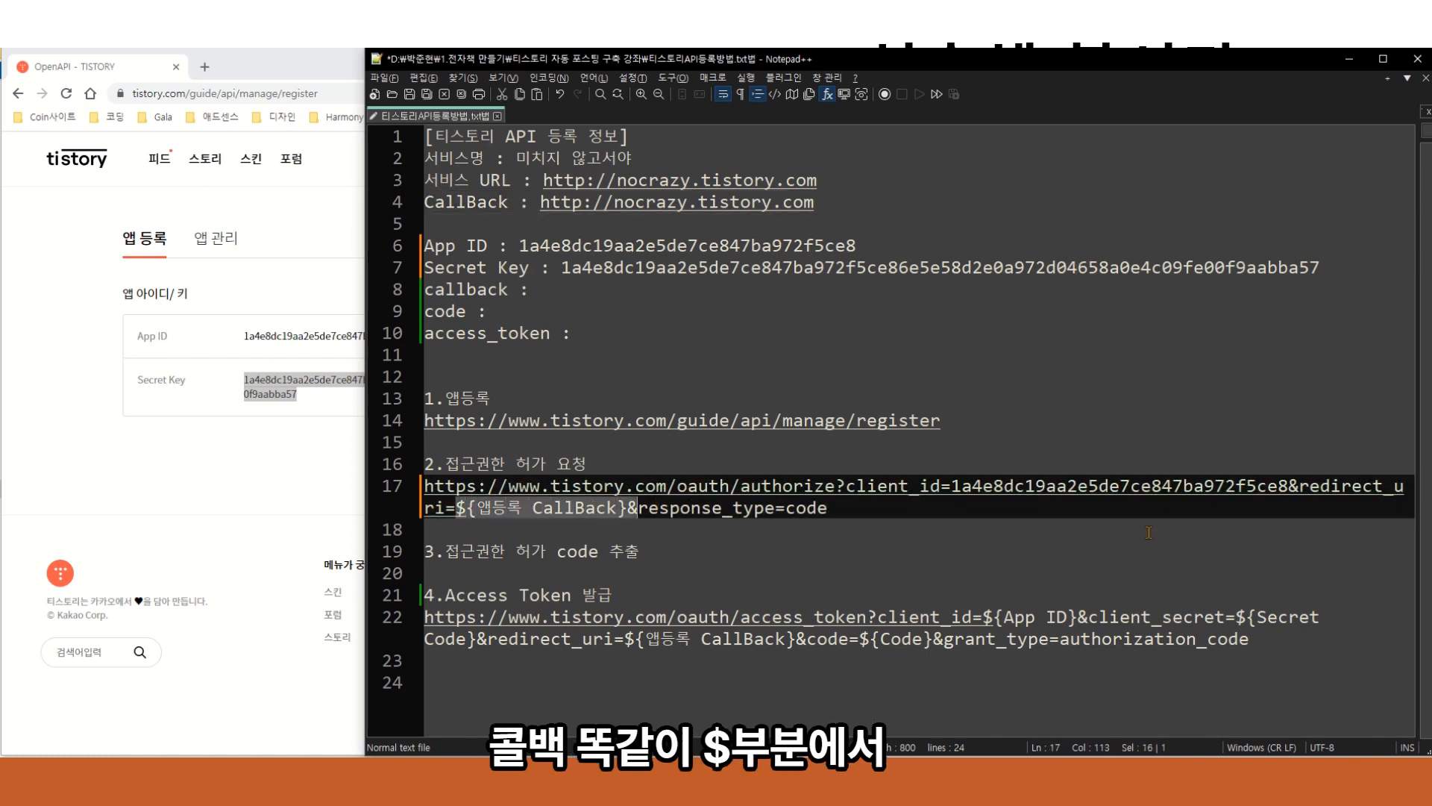
pyautogui.hotkey('shift', 'Left')
pyautogui.hotkey('ctrl', 'v')
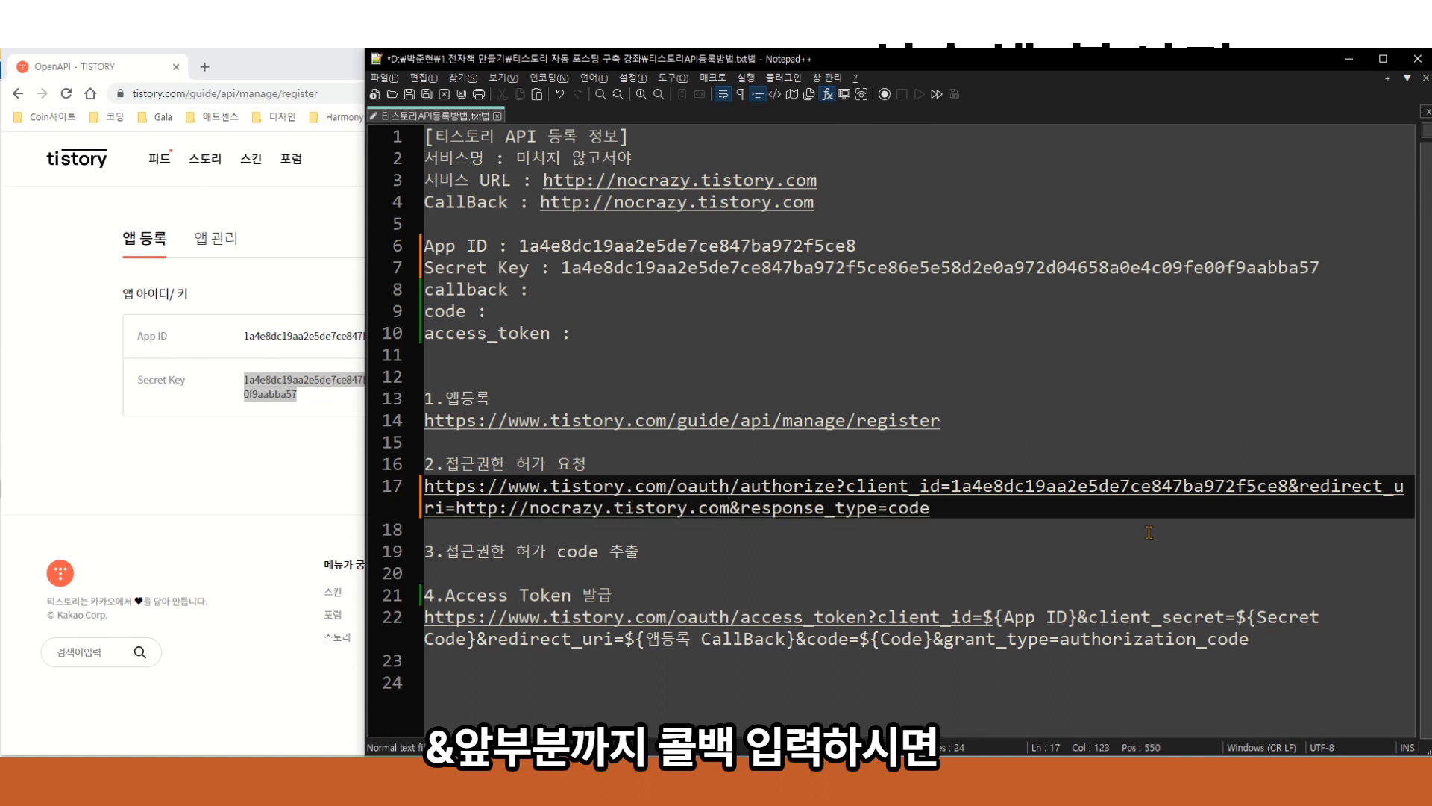
# Step: Copy the finished authorize URL and narrow Notepad++ so the browser gets more room
pyautogui.hotkey('shift', 'Home')
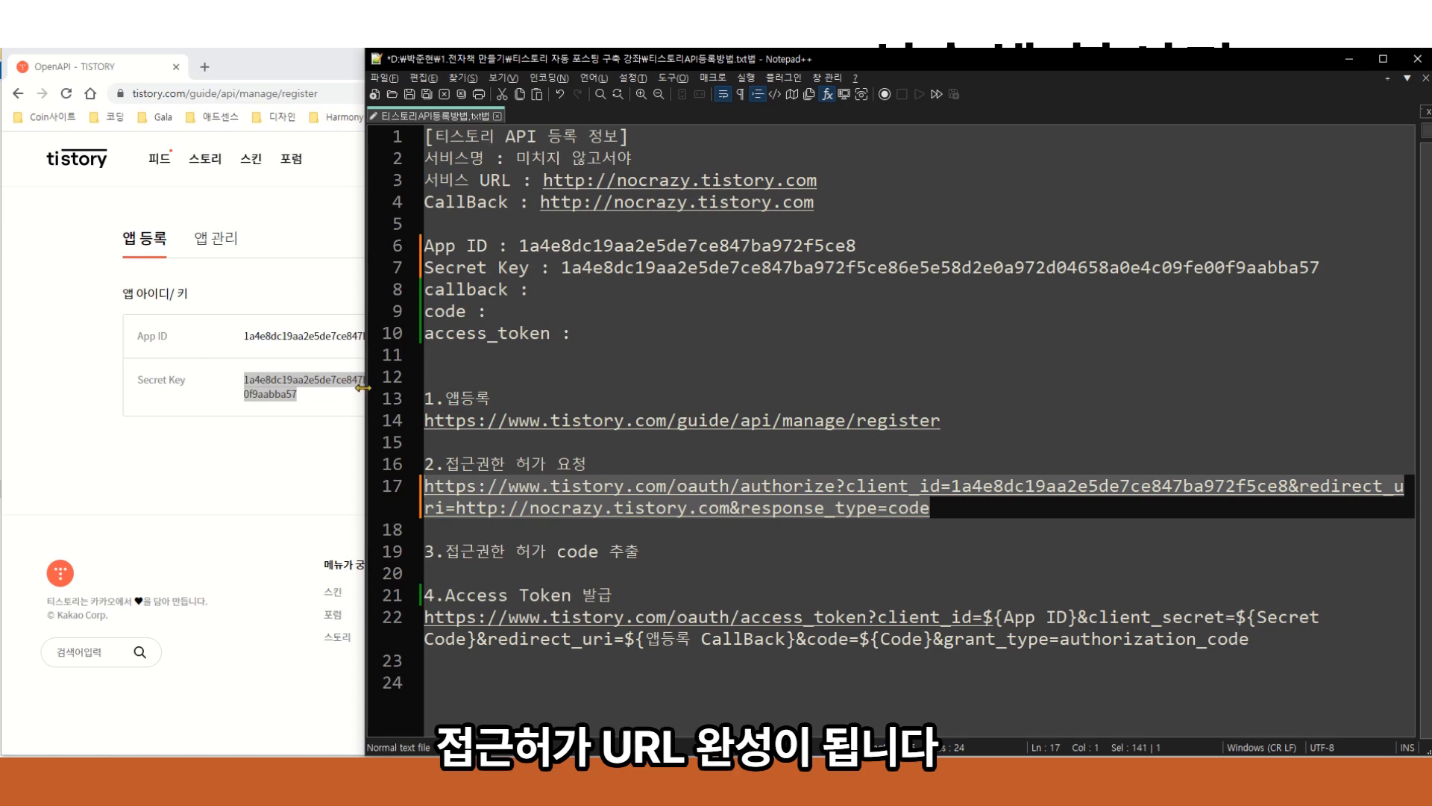
pyautogui.moveTo(363, 387); pyautogui.dragTo(809, 400)
pyautogui.click(352, 93)
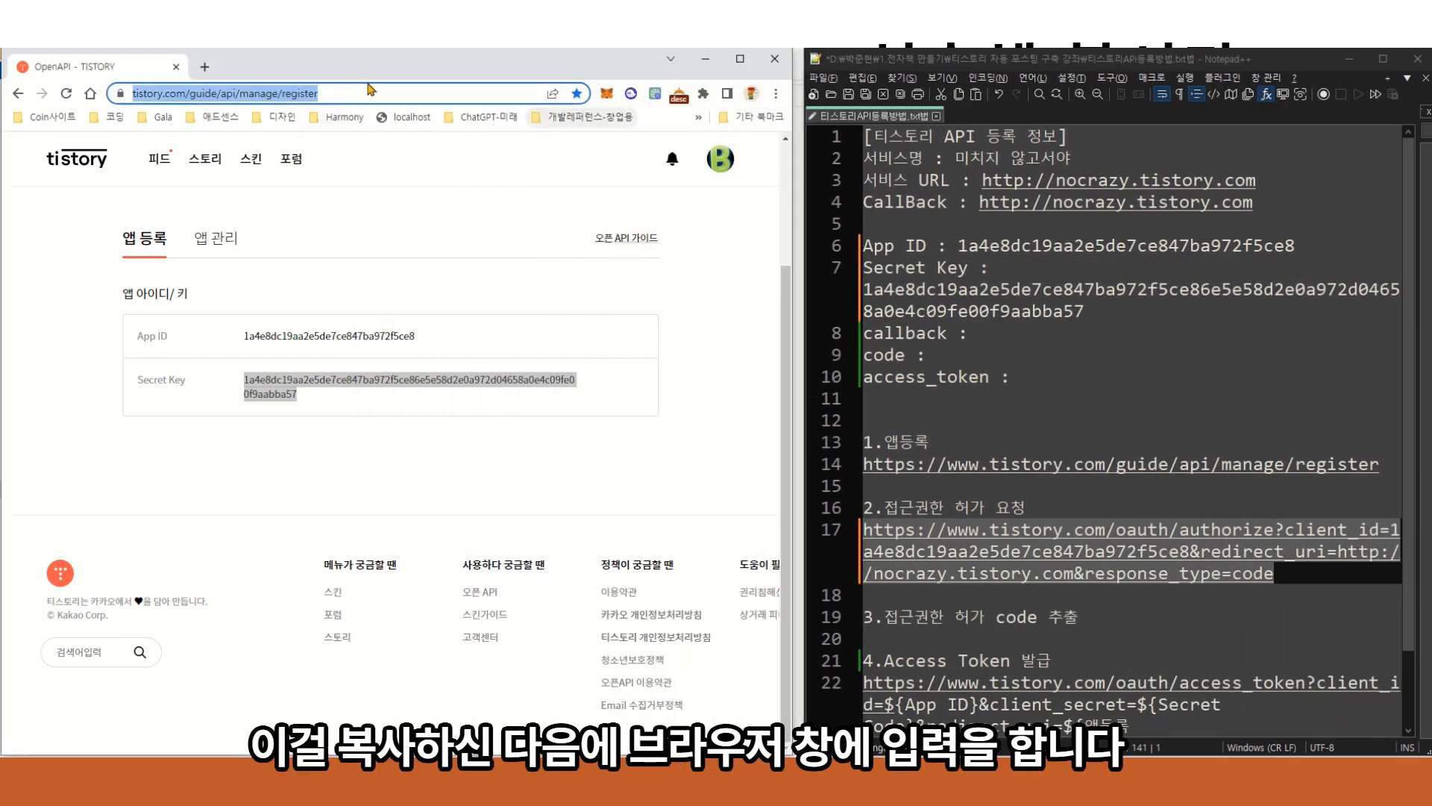
# Step: Load the copied authorize URL in Chrome and grant access with 허가하기
pyautogui.hotkey('ctrl', 'v')
pyautogui.press('Return')
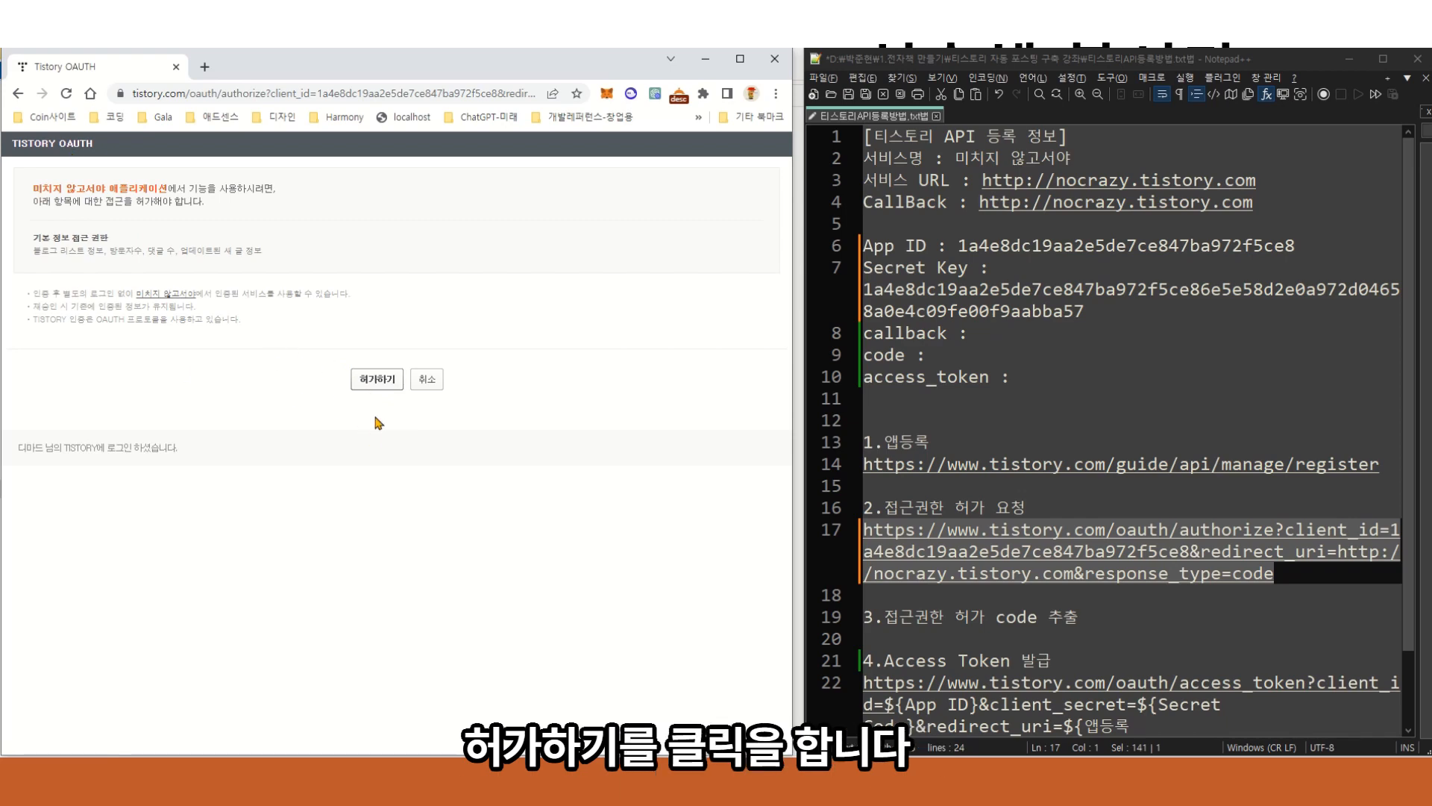
pyautogui.click(378, 381)
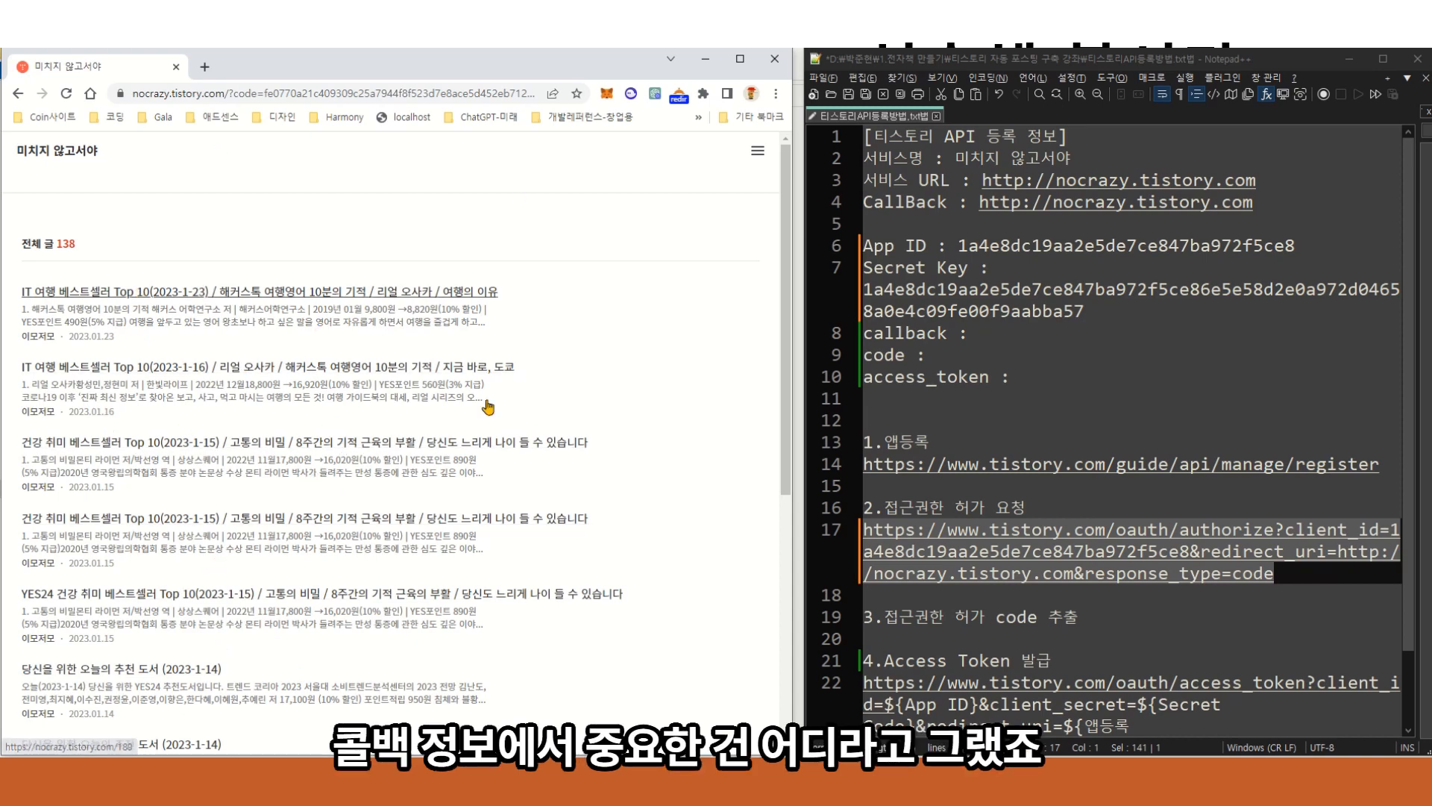
# Step: Paste the redirected blog URL with the code onto line 20 of the note
pyautogui.click(257, 93)
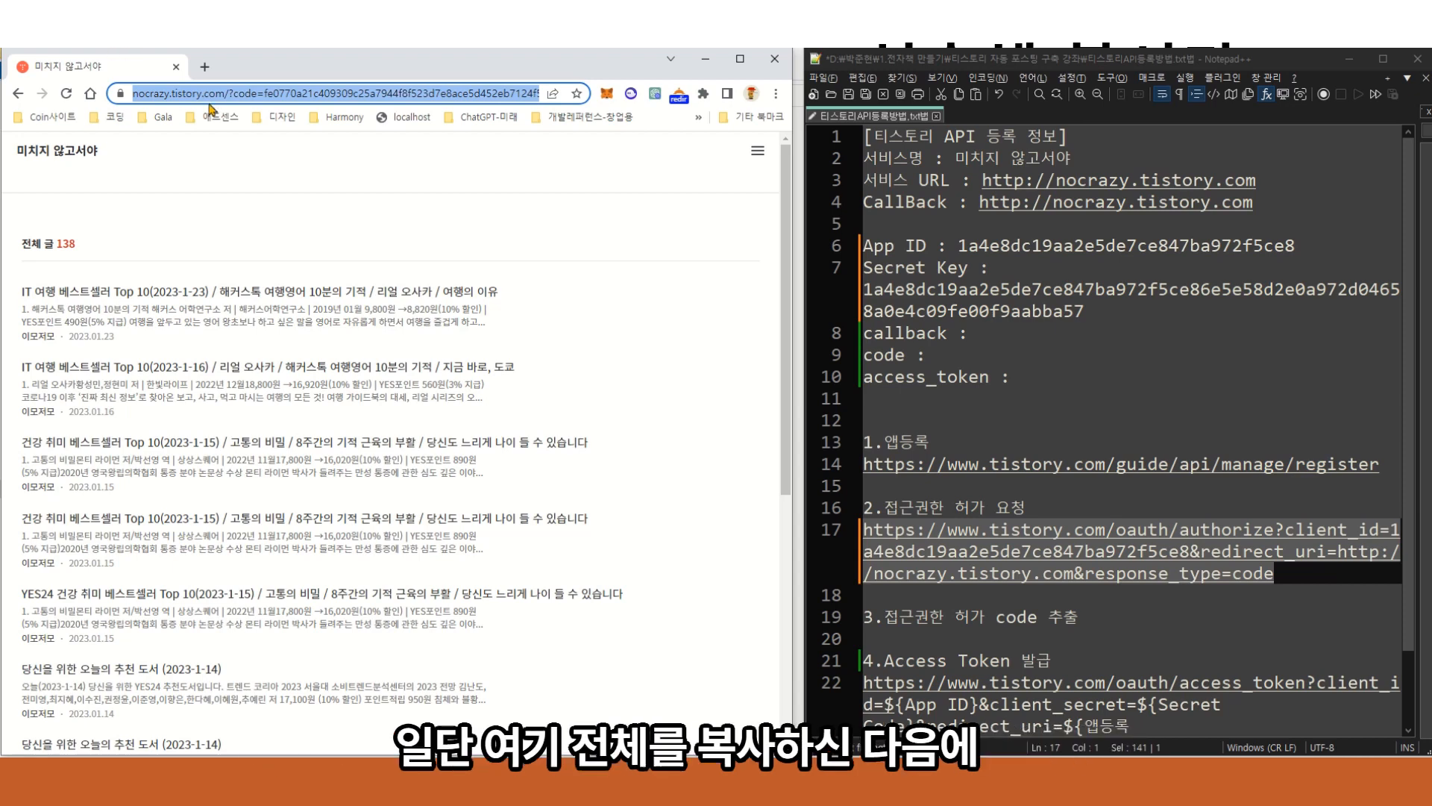
pyautogui.click(1086, 648)
pyautogui.hotkey('ctrl', 'v')
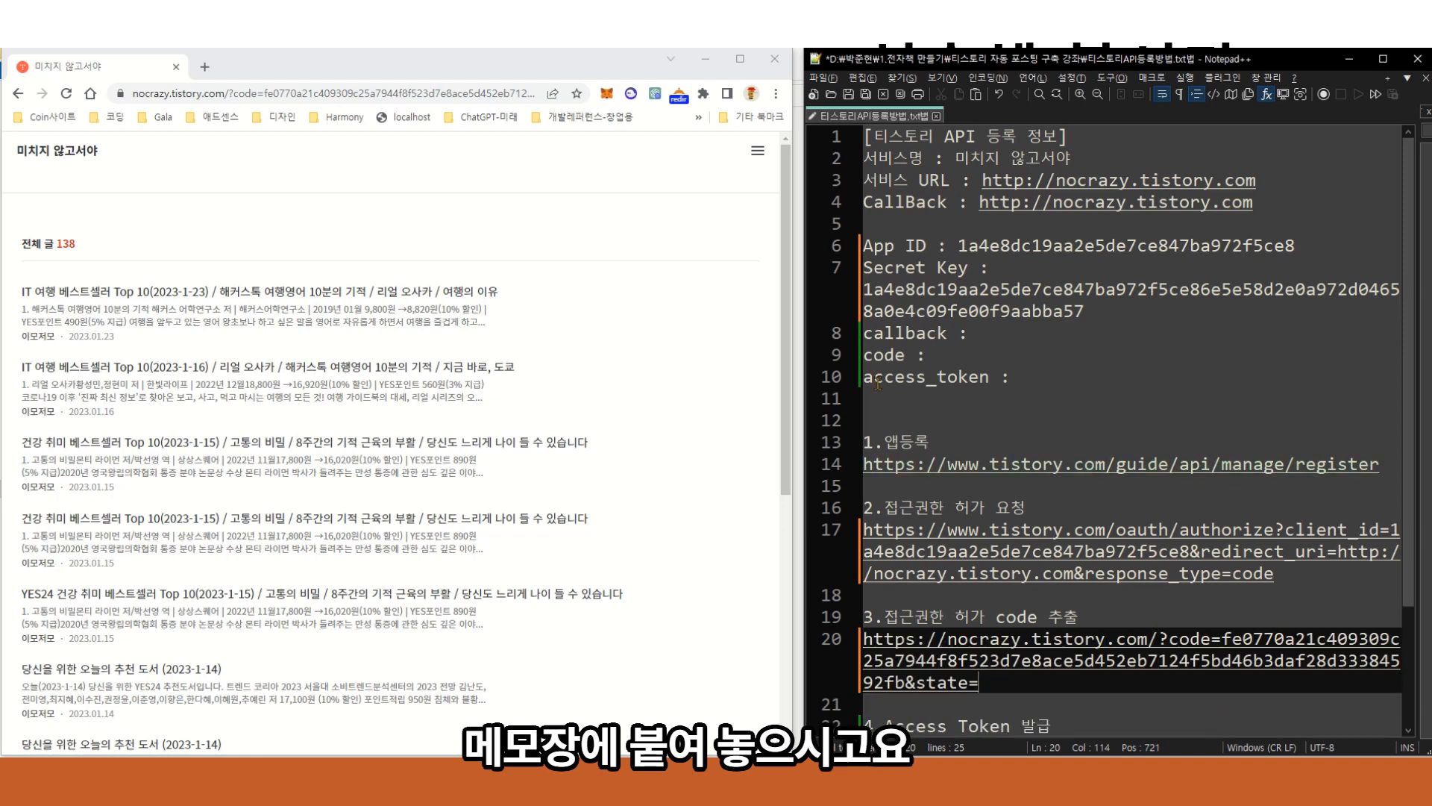
# Step: Put the code value on line 9 in the form 'code : value'
pyautogui.press('Up')
pyautogui.press('Right')
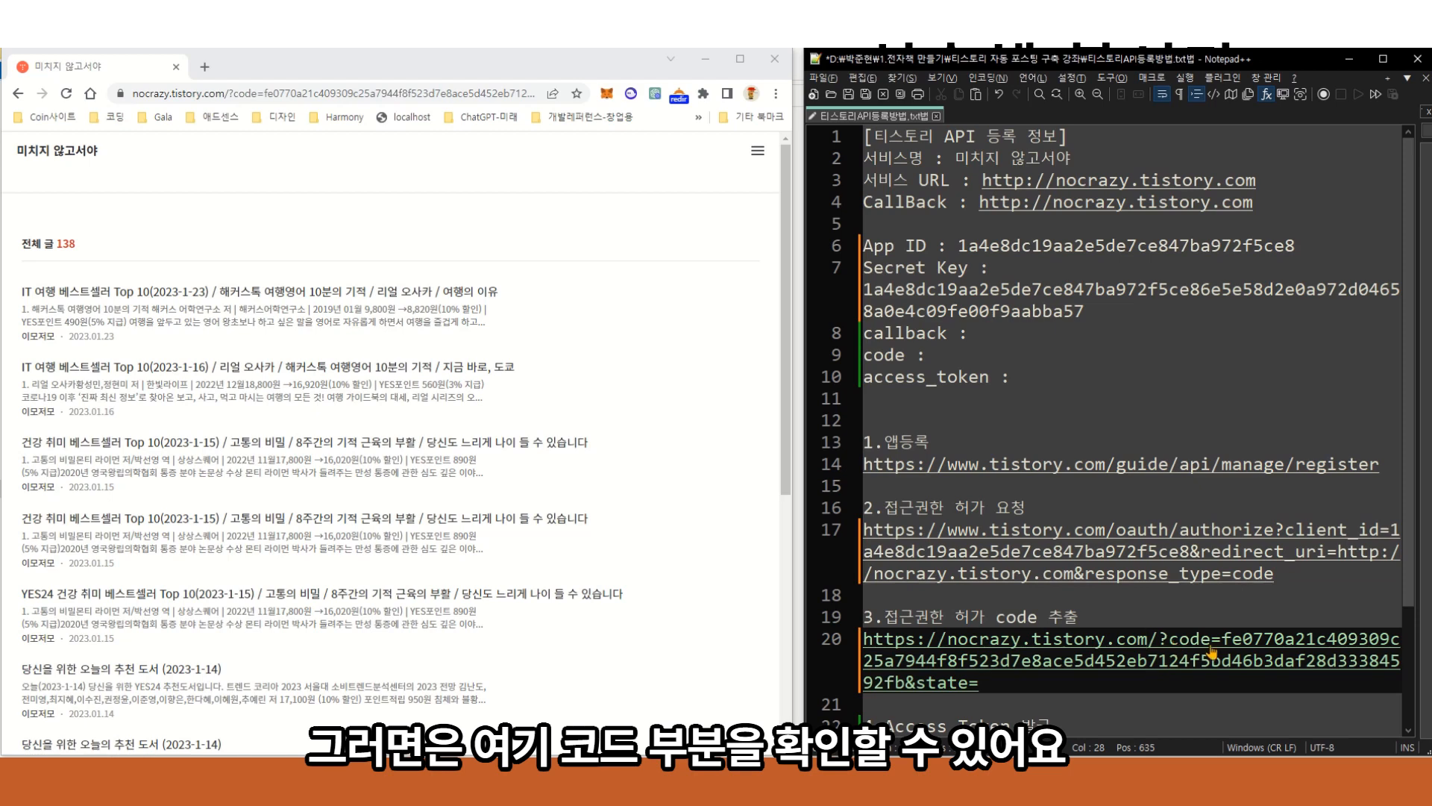
pyautogui.press('Right')
pyautogui.hotkey('shift', 'Down')
pyautogui.hotkey('shift', 'Down')
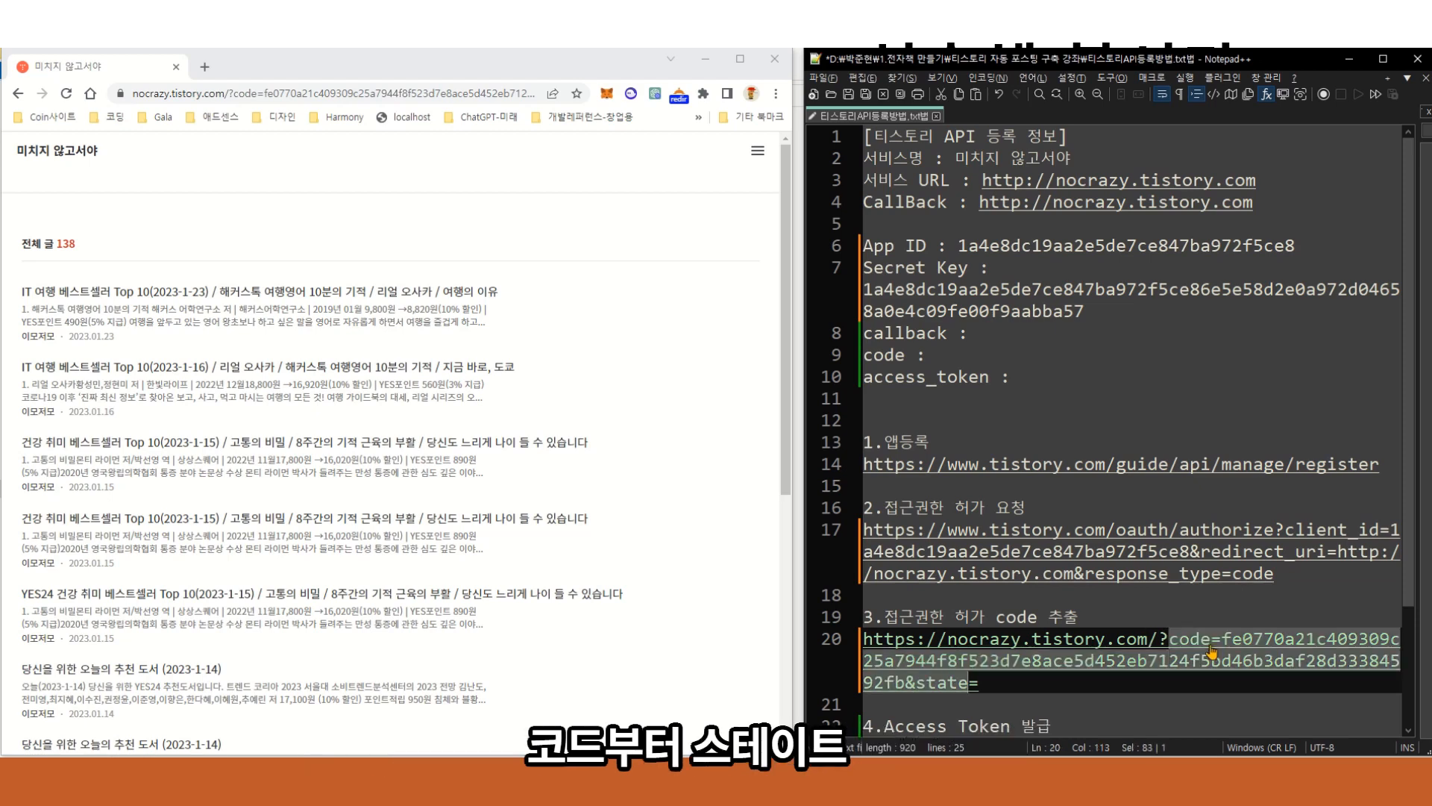
pyautogui.hotkey('shift', 'Left')
pyautogui.hotkey('shift', 'Left')
pyautogui.hotkey('shift', 'Left')
pyautogui.hotkey('shift', 'Left')
pyautogui.hotkey('shift', 'Left')
pyautogui.hotkey('shift', 'Left')
pyautogui.hotkey('shift', 'Left')
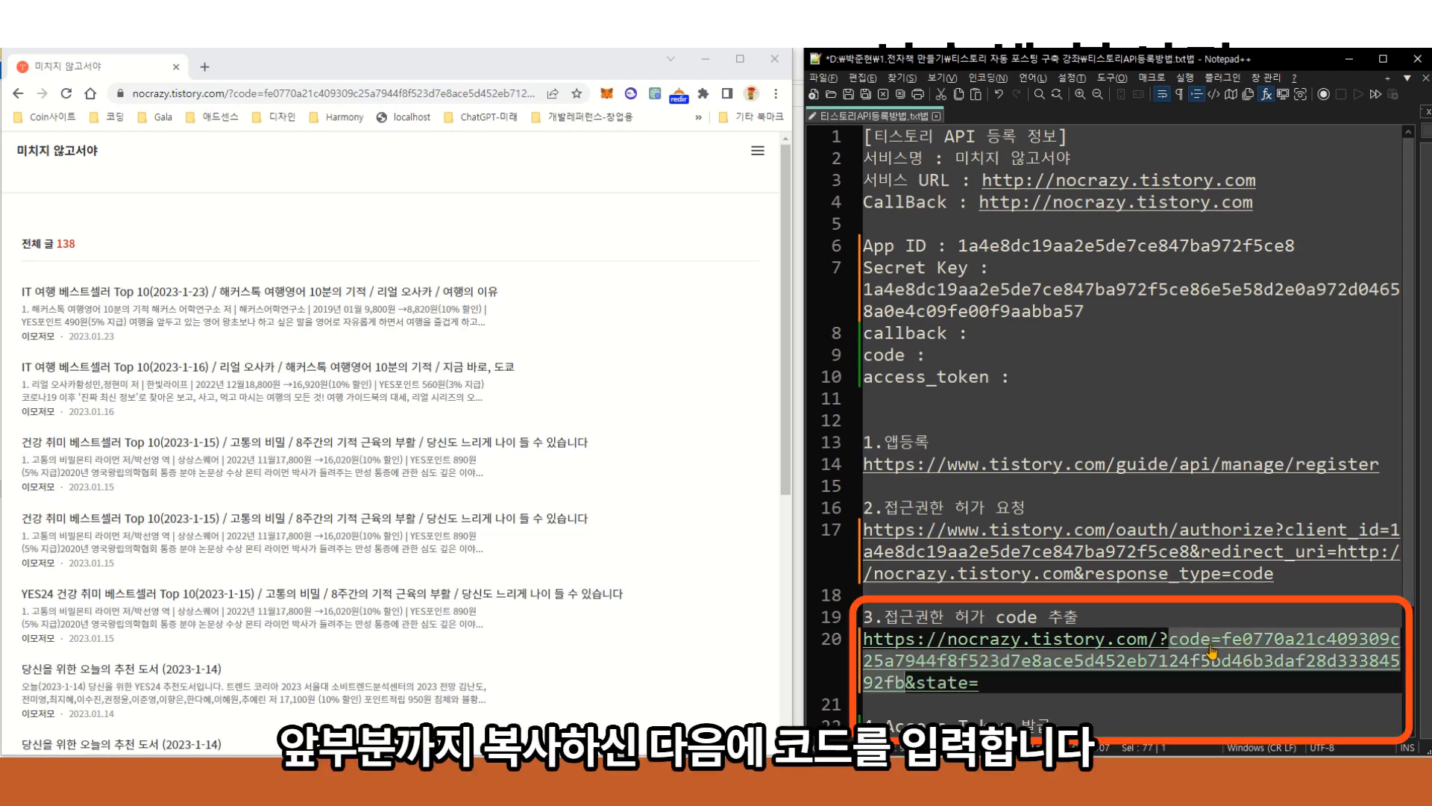
pyautogui.click(1119, 356)
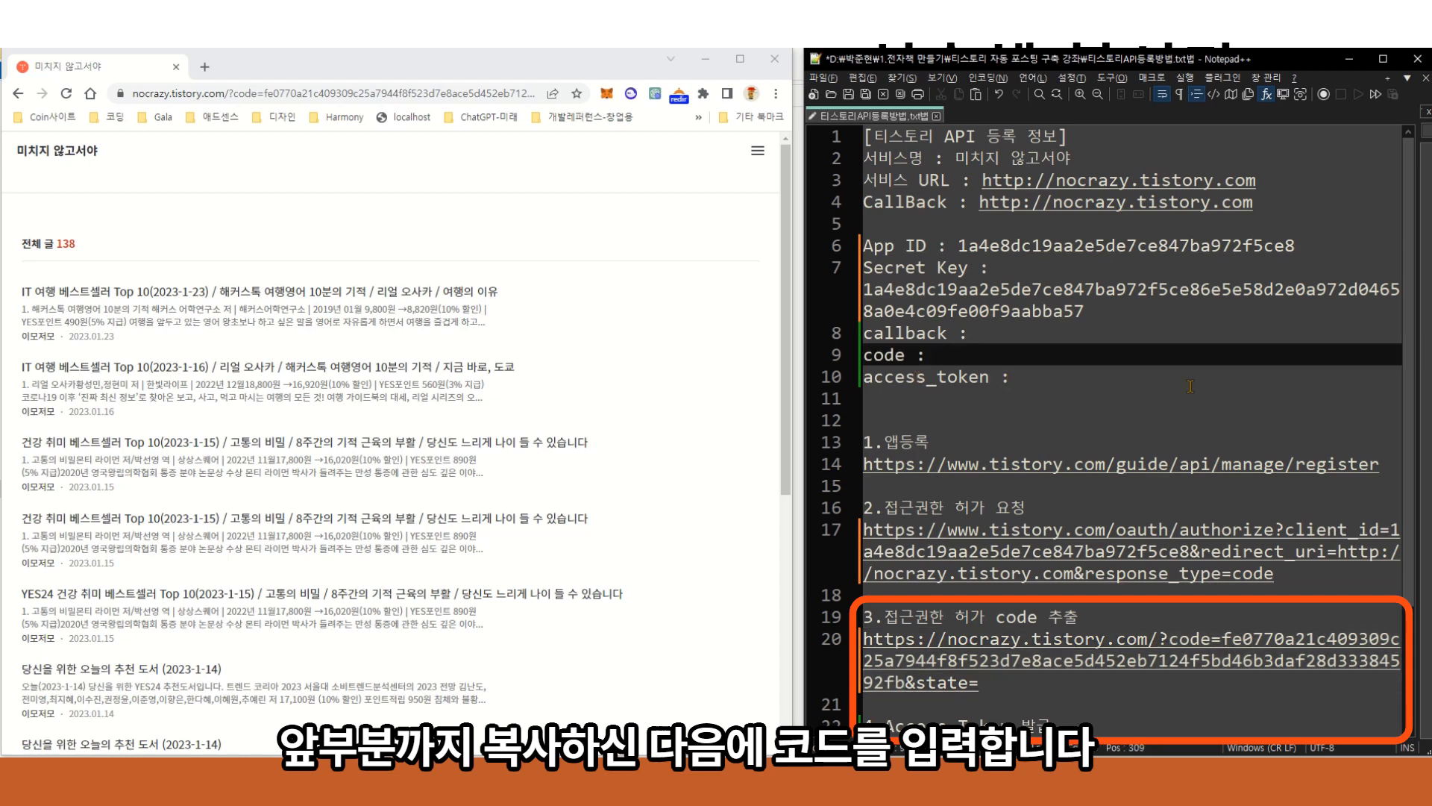
pyautogui.hotkey('shift', 'Home')
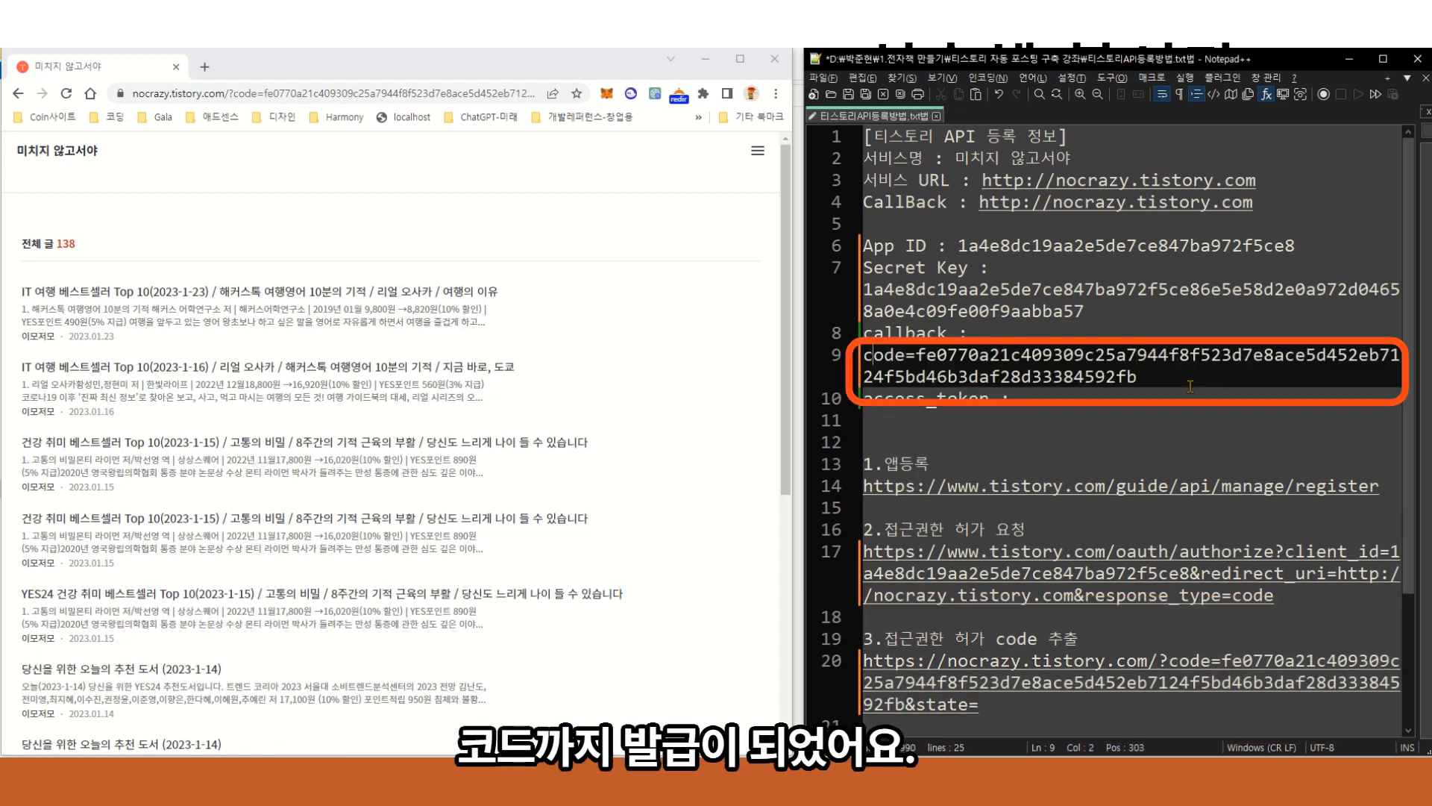
pyautogui.press('Delete')
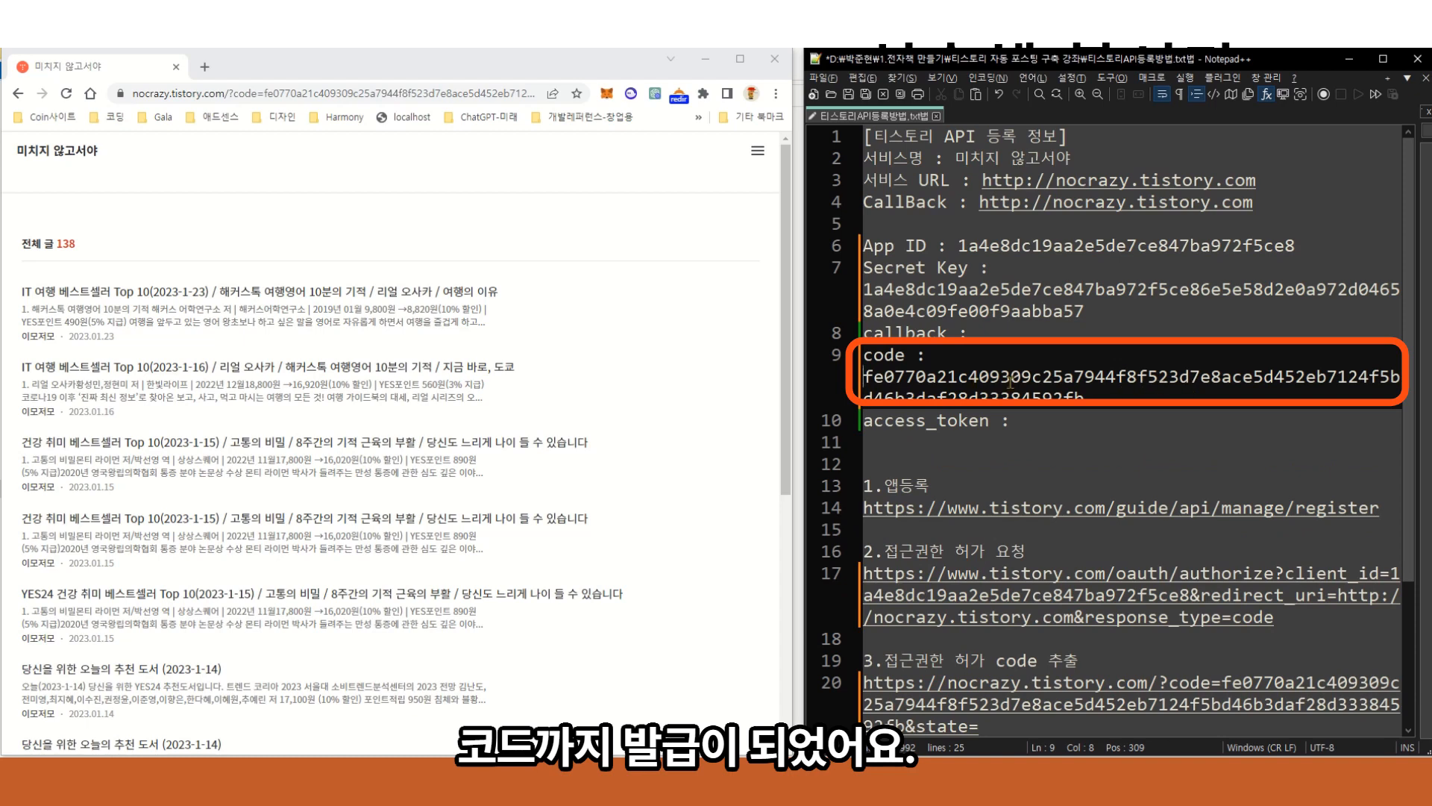
# Step: Replace the ${App ID} placeholder in the line 23 access-token URL with the App ID
pyautogui.scroll(-2, 1052, 597)
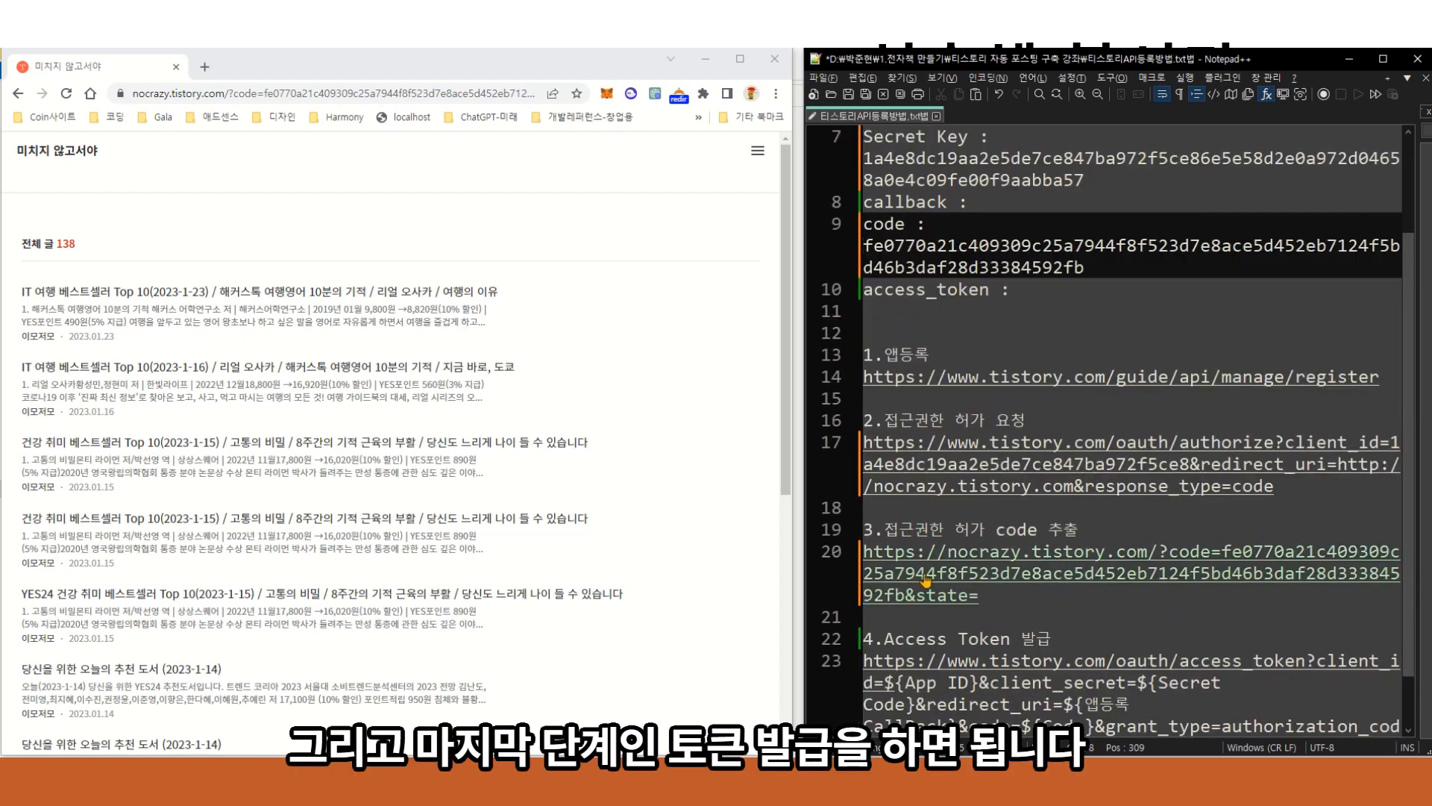
pyautogui.scroll(-1, 1132, 576)
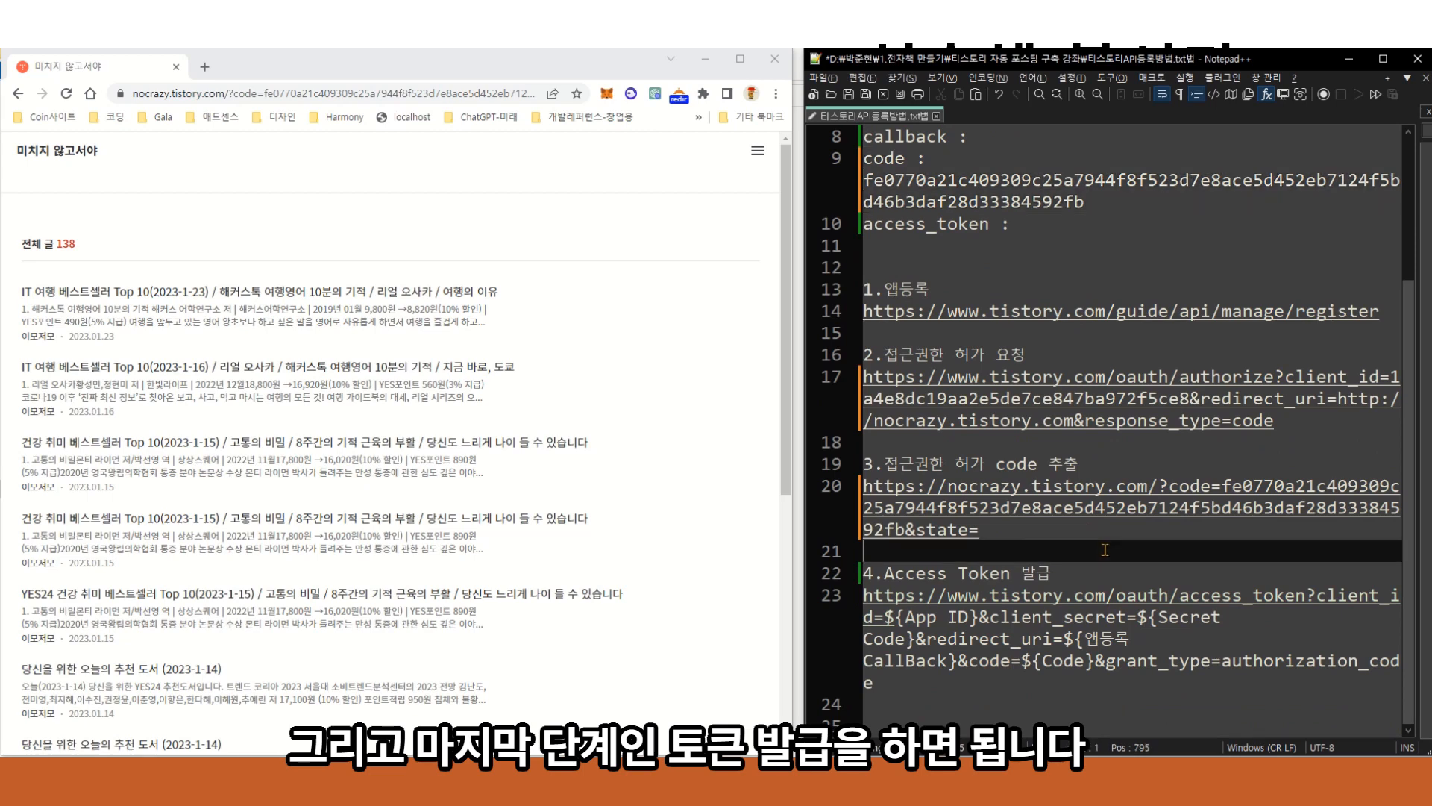
pyautogui.click(1106, 551)
pyautogui.press('Down')
pyautogui.press('Down')
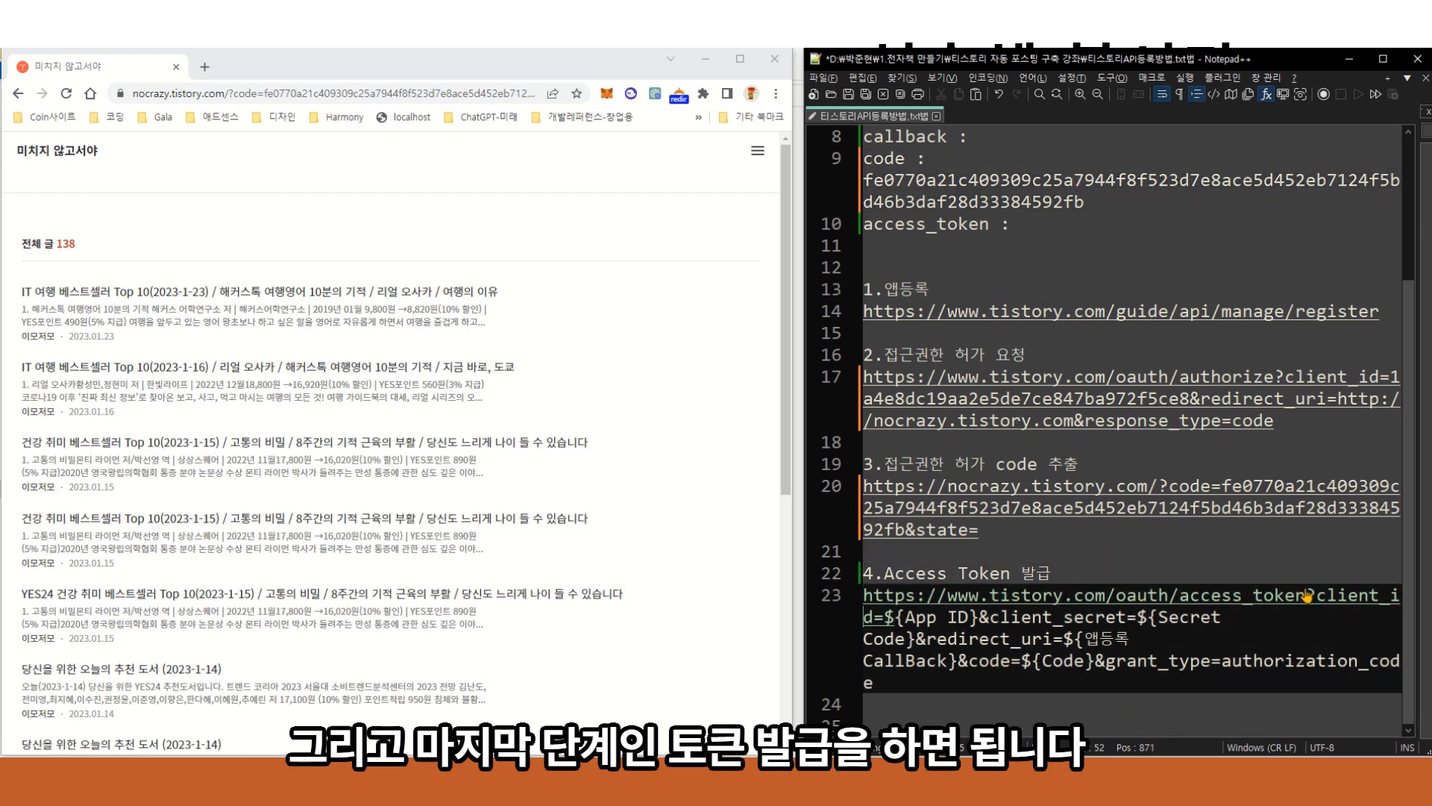
pyautogui.hotkey('shift', 'End')
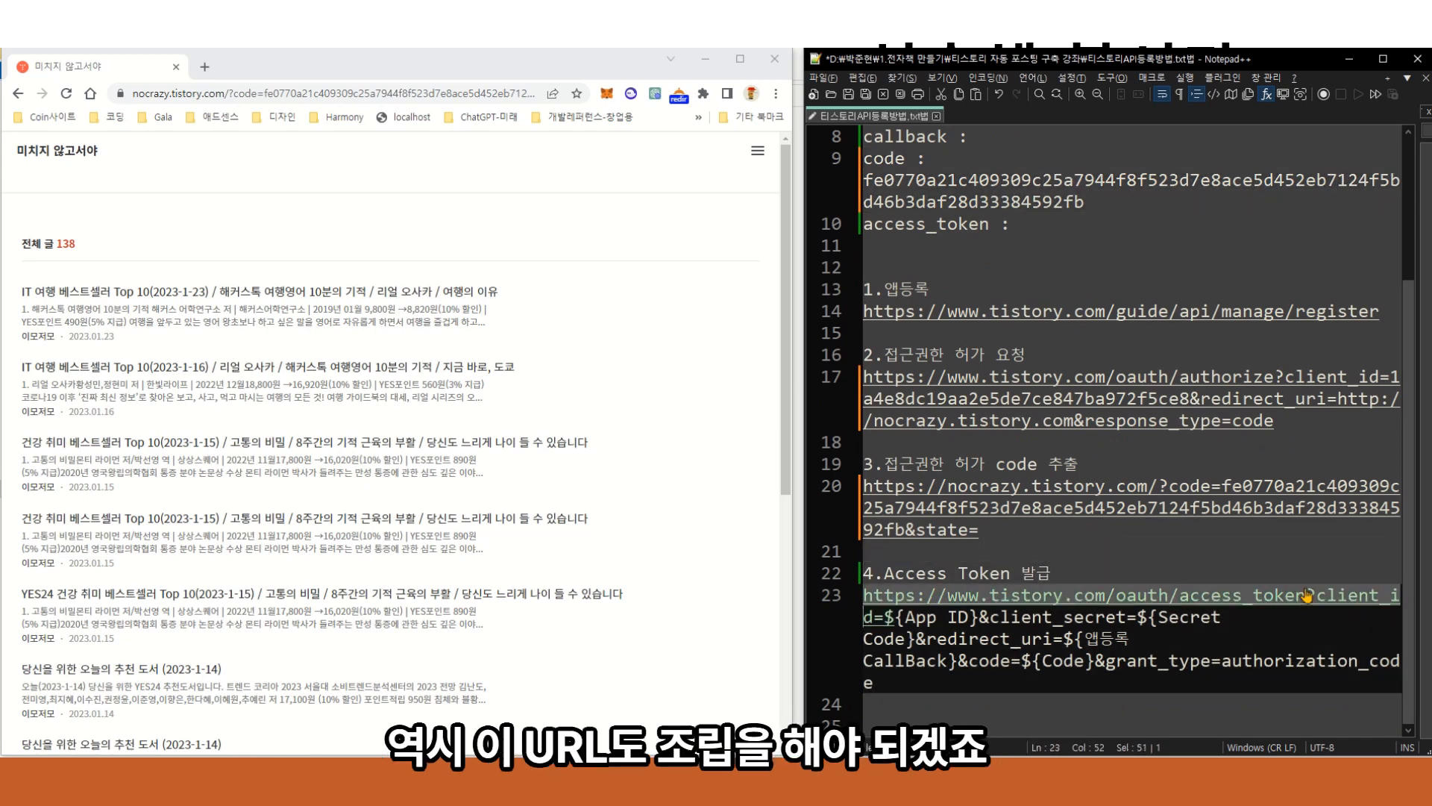
pyautogui.click(1307, 595)
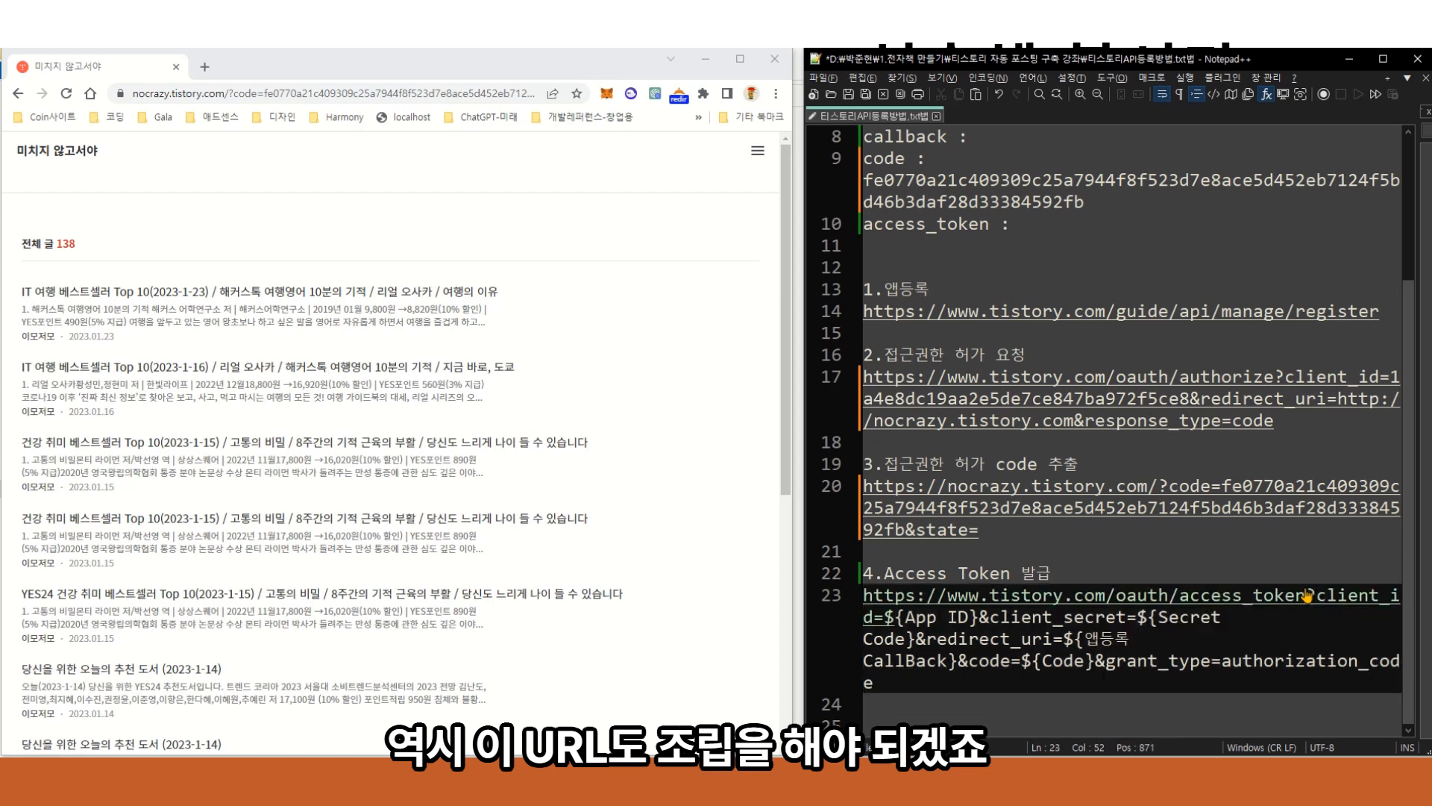
pyautogui.scroll(3, 1048, 211)
pyautogui.click(960, 250)
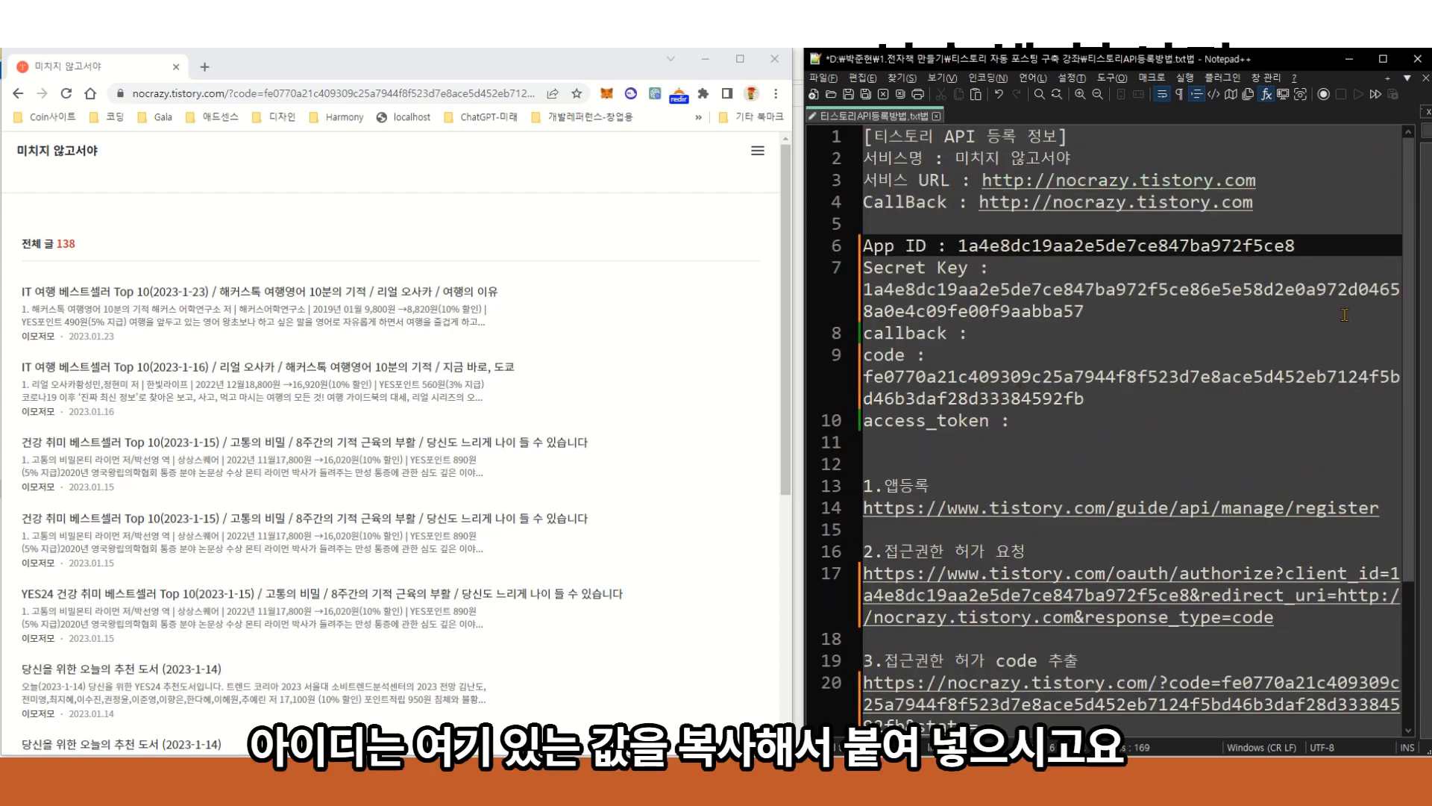
pyautogui.hotkey('shift', 'End')
pyautogui.hotkey('ctrl', 'c')
pyautogui.hotkey('ctrl', 'End')
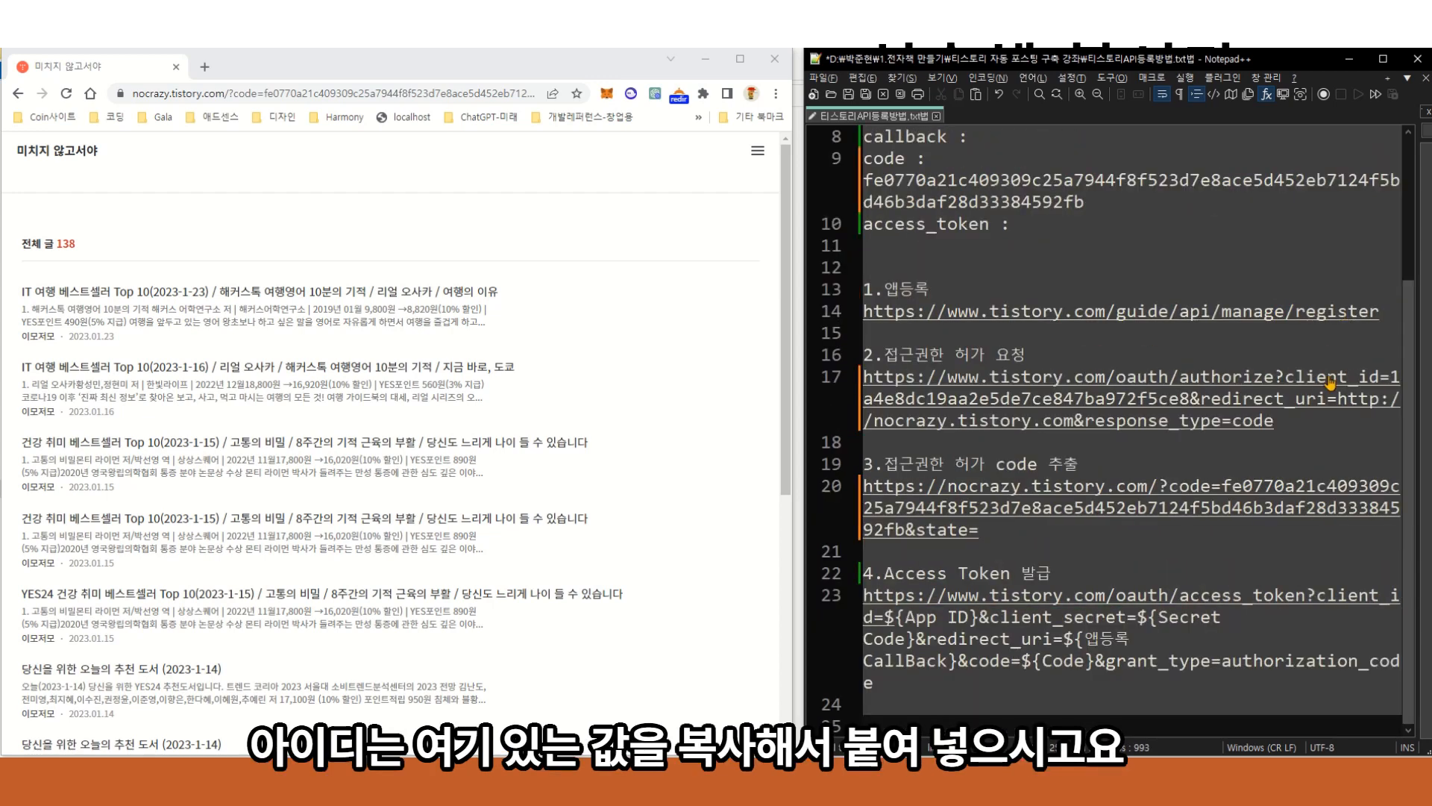
pyautogui.click(977, 617)
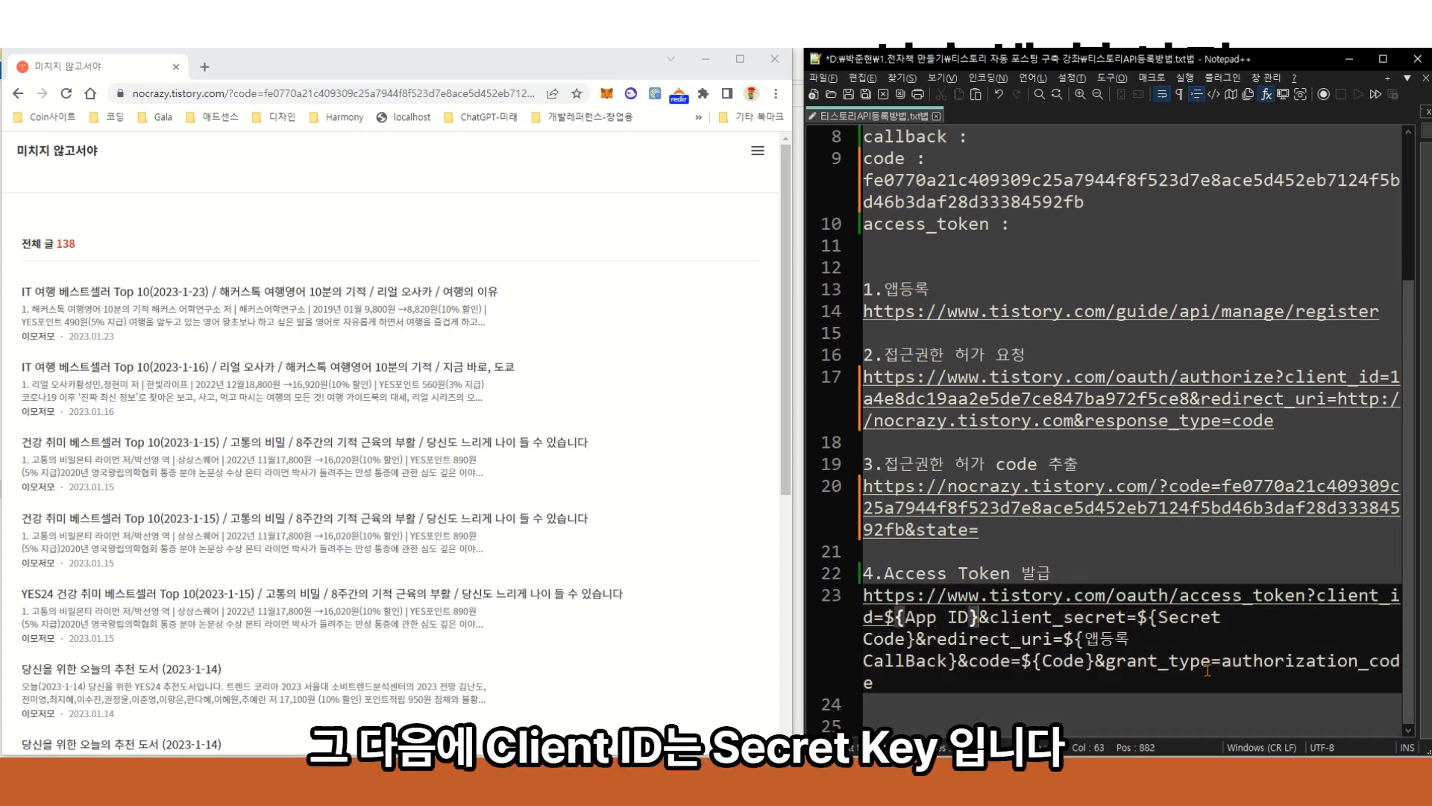
pyautogui.press('BackSpace')
pyautogui.press('BackSpace')
pyautogui.press('BackSpace')
pyautogui.press('BackSpace')
pyautogui.press('BackSpace')
pyautogui.press('BackSpace')
pyautogui.press('BackSpace')
pyautogui.press('BackSpace')
pyautogui.press('BackSpace')
pyautogui.hotkey('ctrl', 'v')
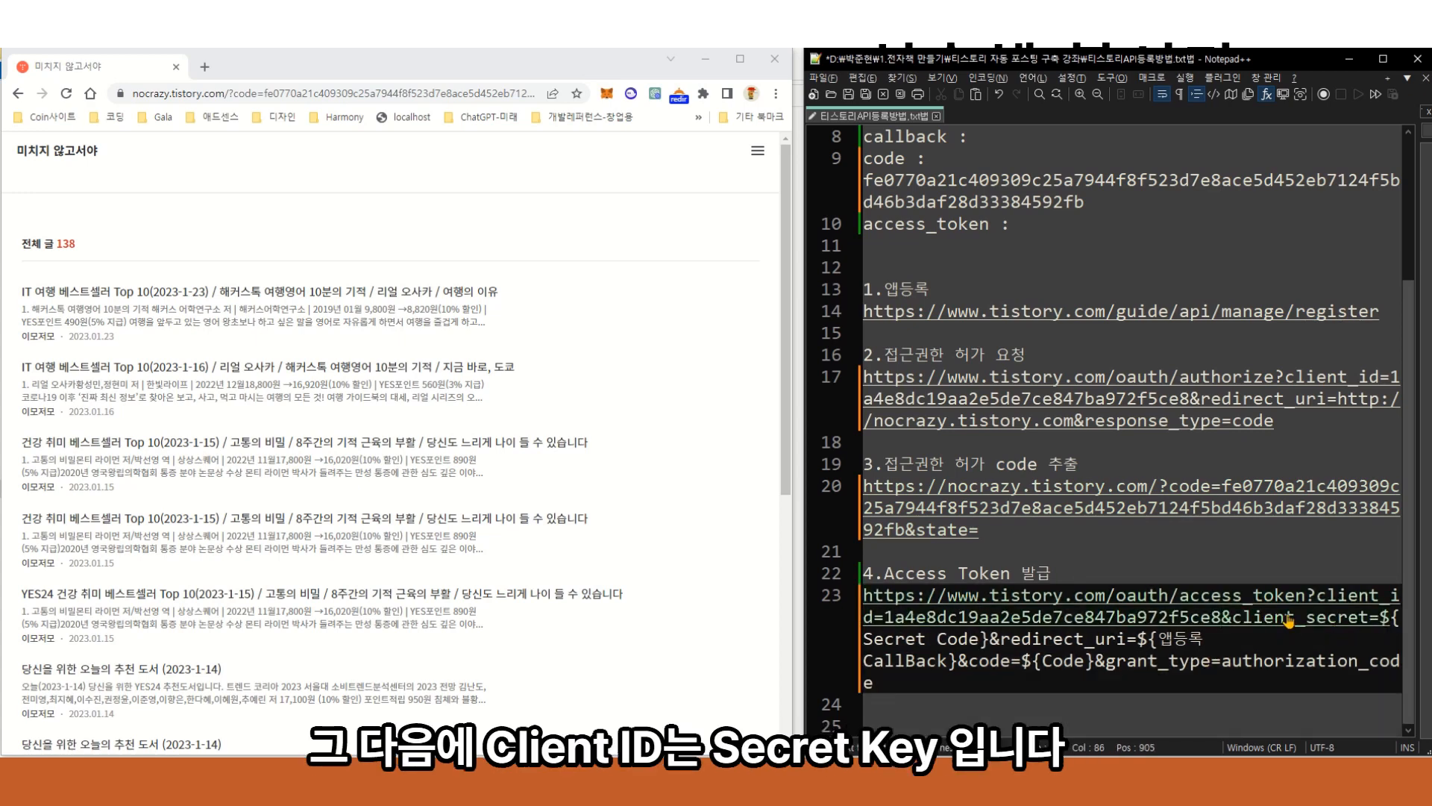
# Step: Copy the Secret Key value from line 7
pyautogui.scroll(3, 1079, 515)
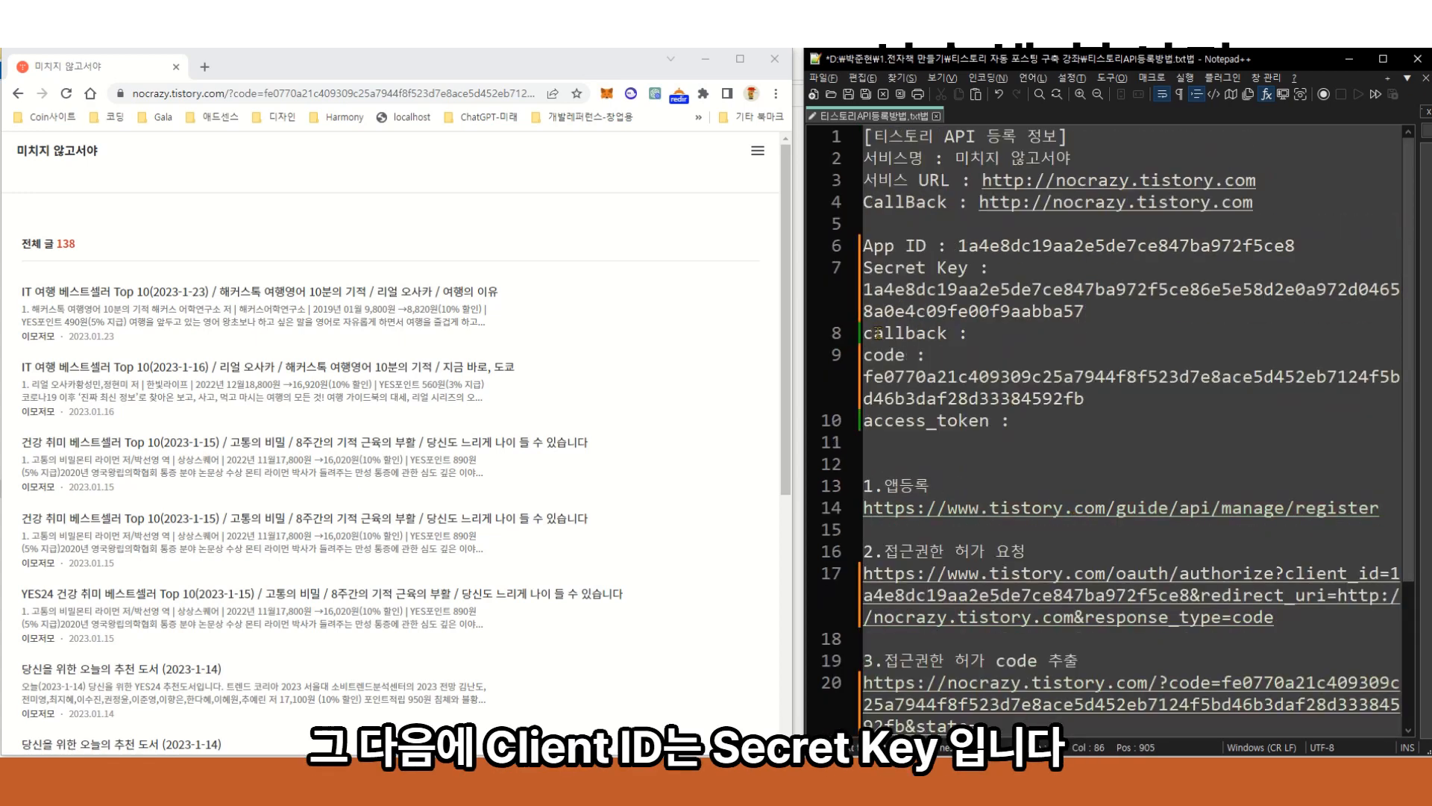
pyautogui.click(1044, 288)
pyautogui.hotkey('shift', 'End')
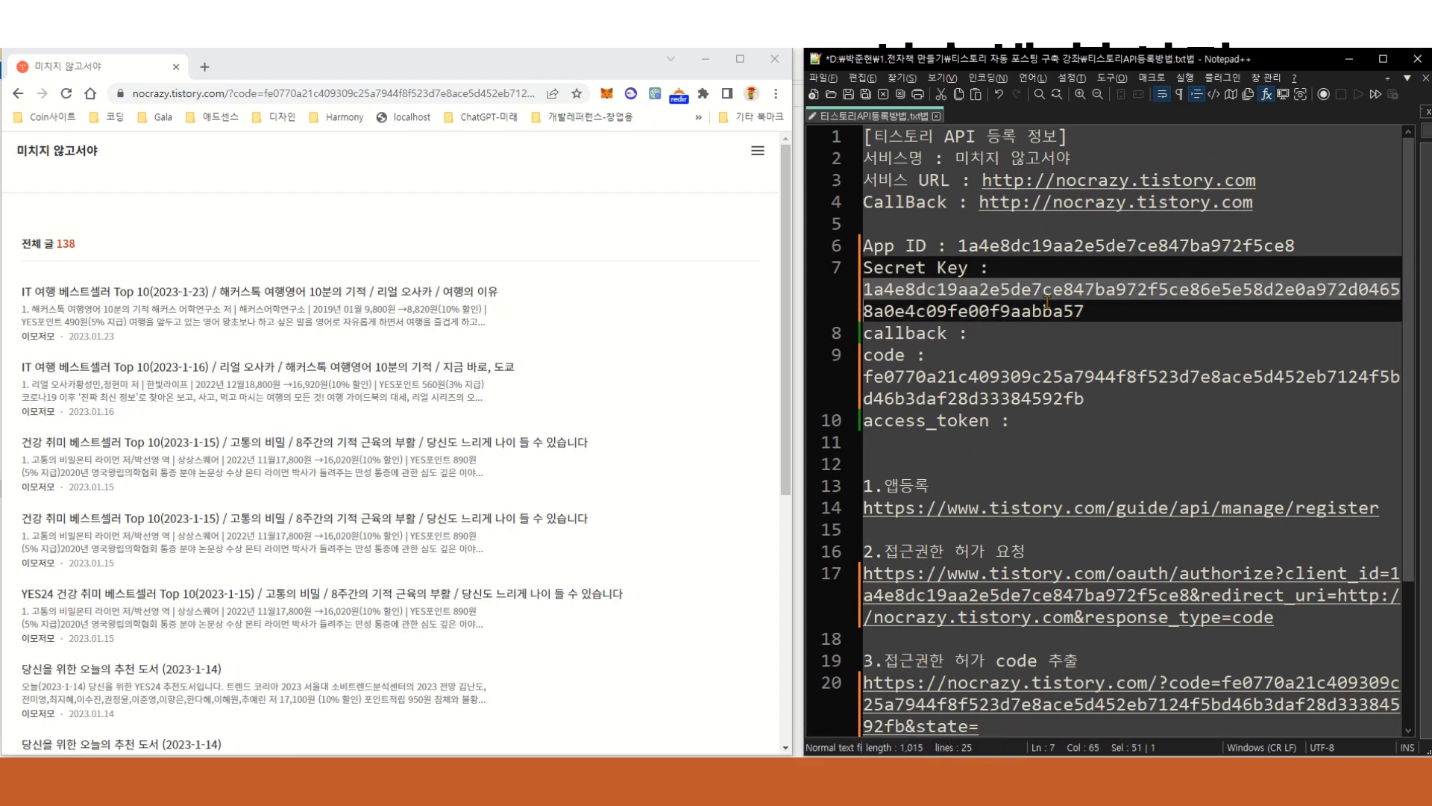
pyautogui.hotkey('shift', 'End')
pyautogui.hotkey('ctrl', 'c')
pyautogui.scroll(-3, 1047, 301)
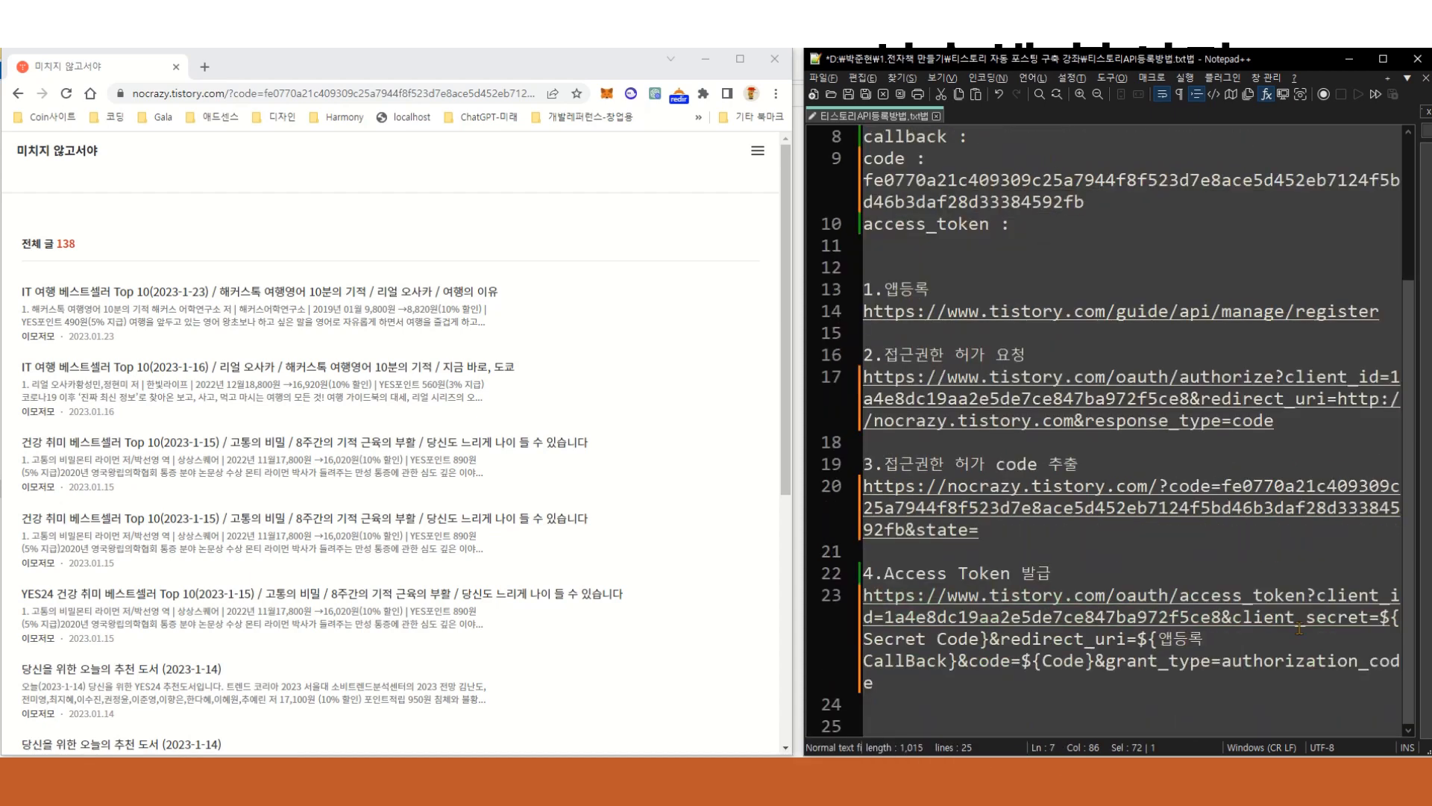
# Step: Paste the Secret Key over the client_secret placeholder on line 23
pyautogui.click(1400, 618)
pyautogui.moveTo(1381, 617); pyautogui.dragTo(989, 639)
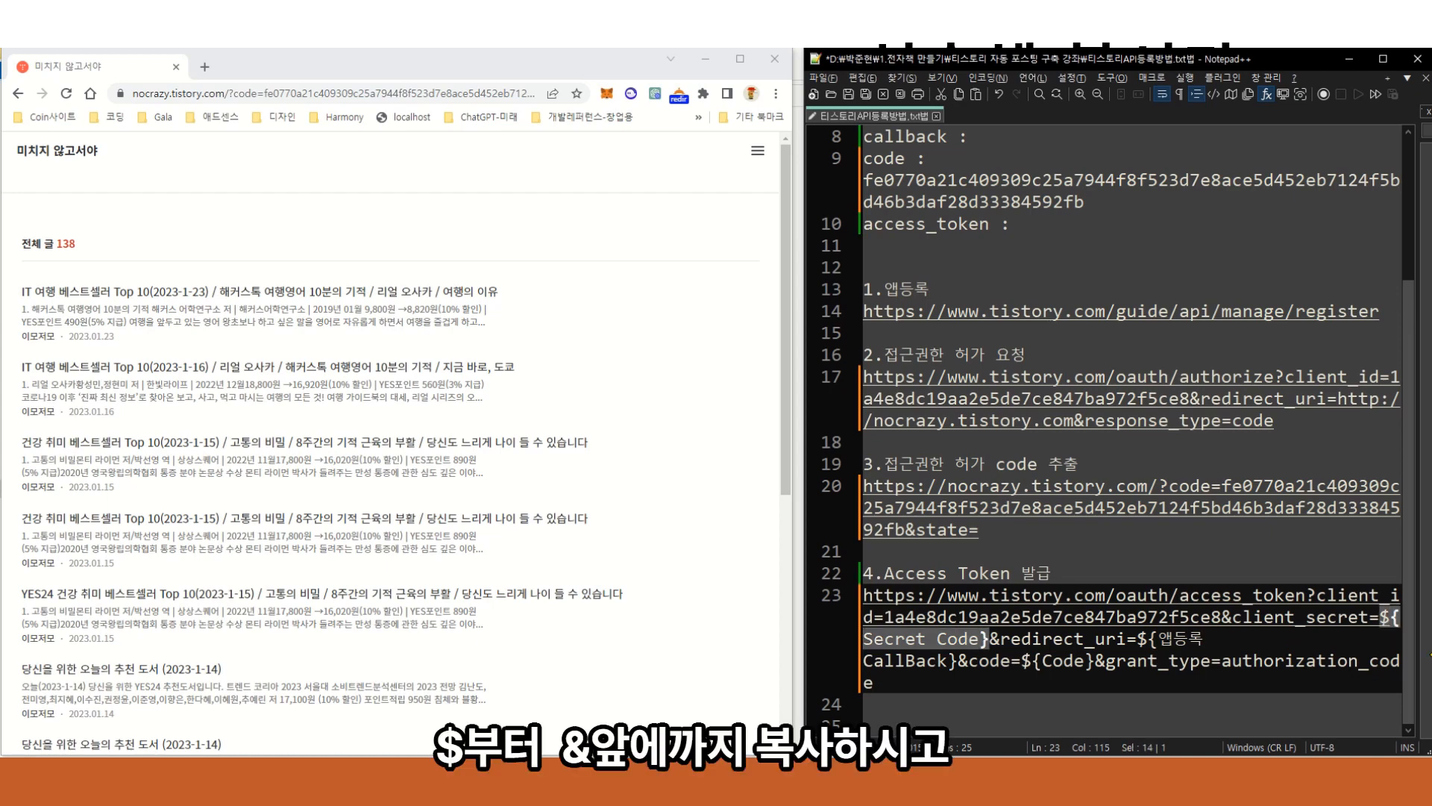
pyautogui.hotkey('ctrl', 'v')
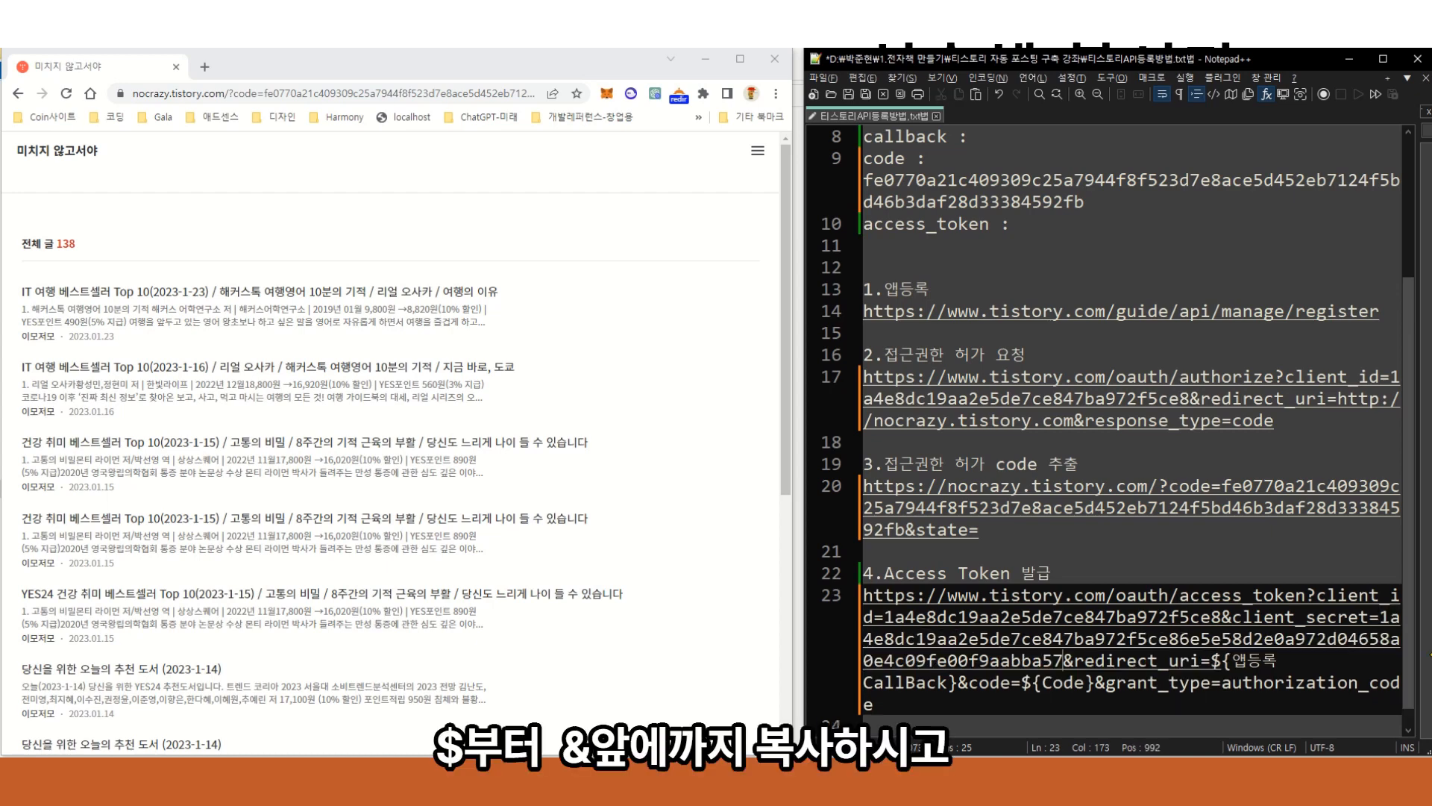
pyautogui.scroll(3, 933, 216)
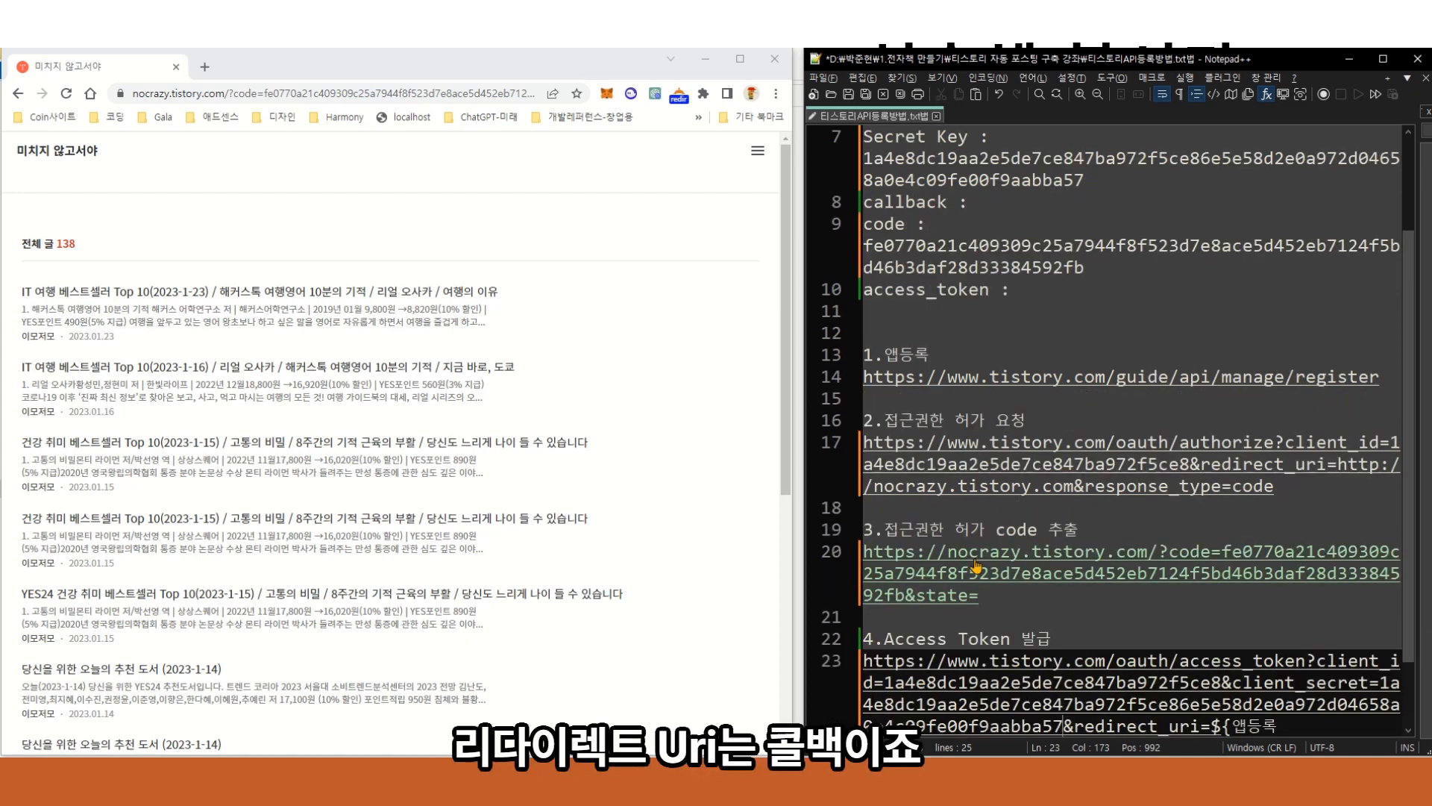
pyautogui.click(979, 202)
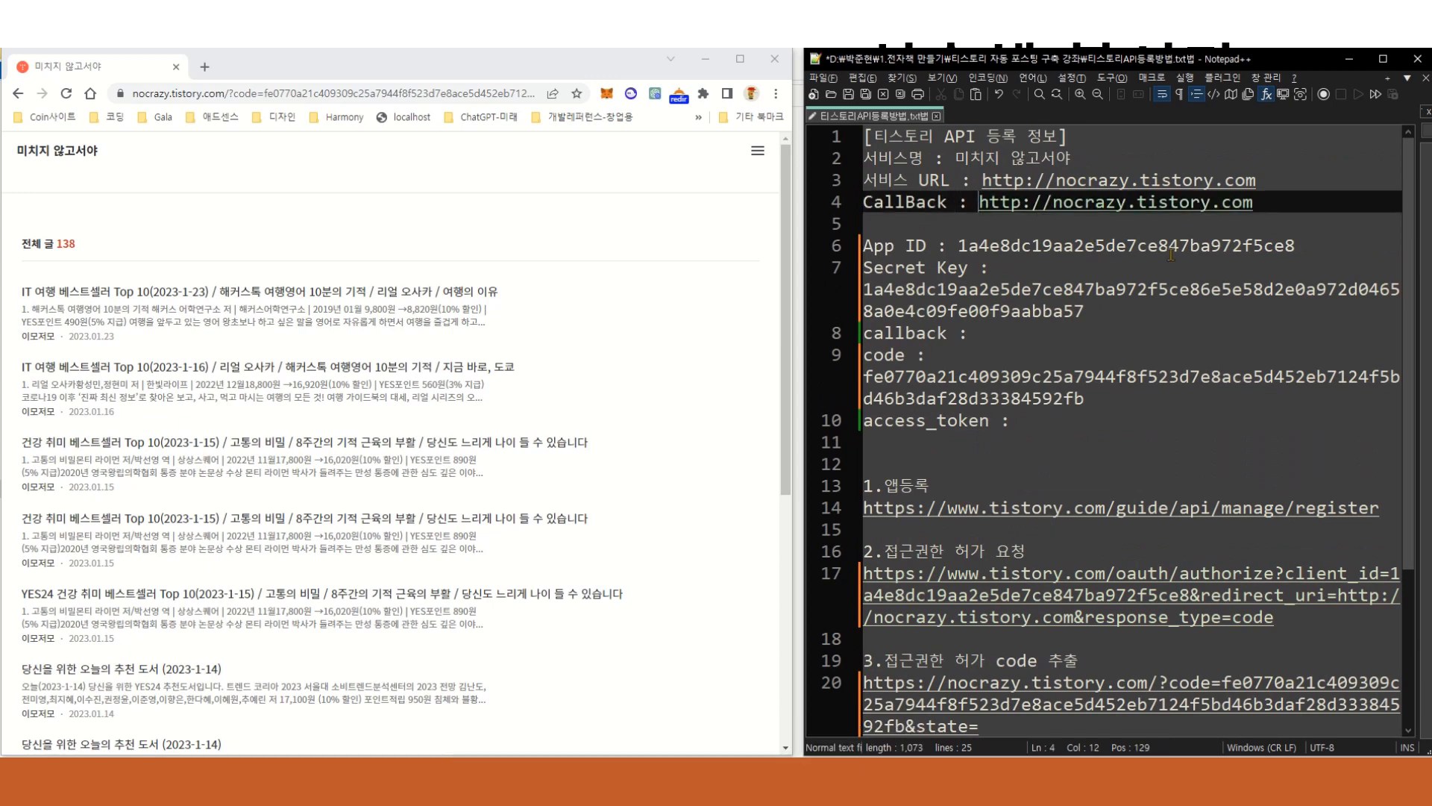
pyautogui.hotkey('shift', 'End')
pyautogui.hotkey('ctrl', 'c')
pyautogui.scroll(-3, 1171, 253)
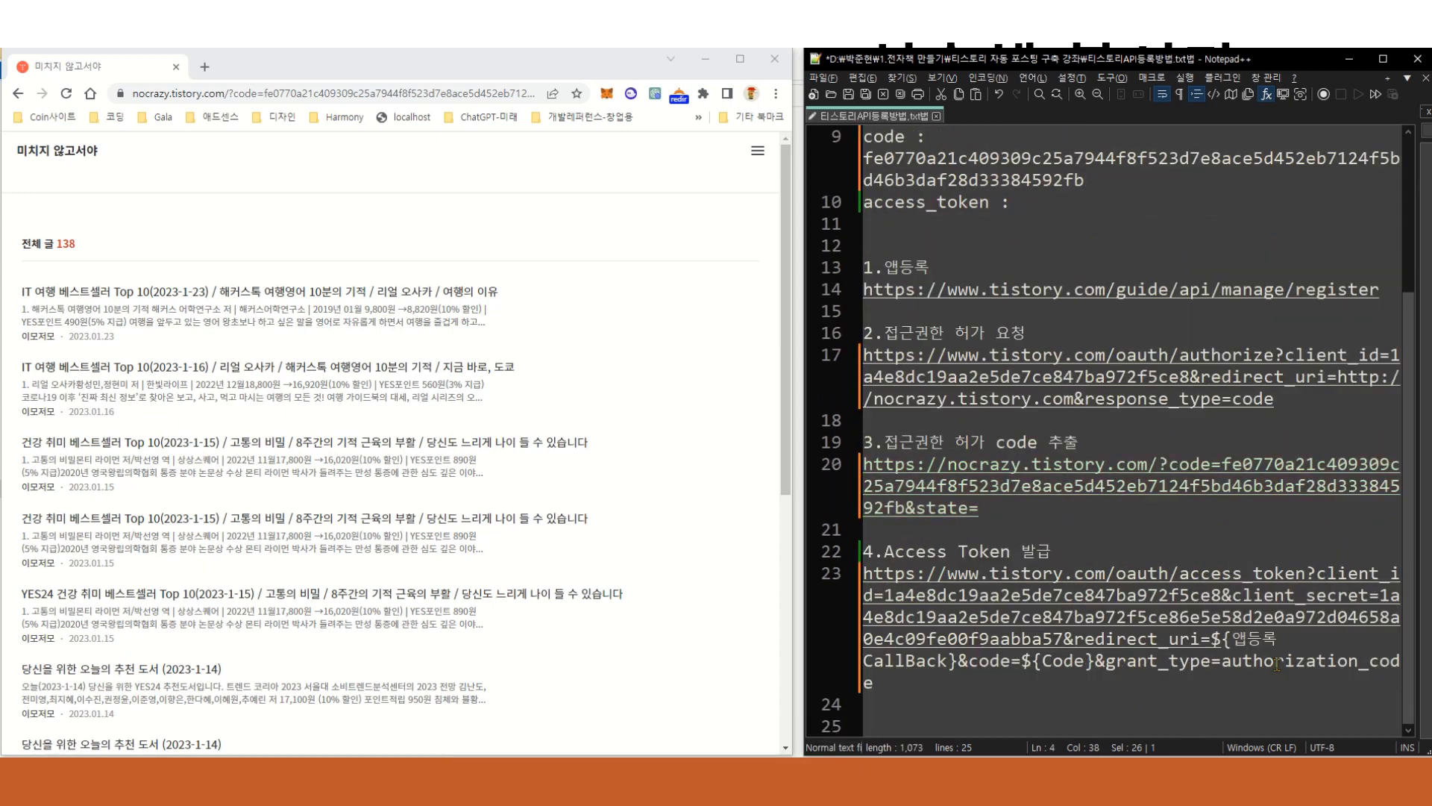
pyautogui.moveTo(1211, 639); pyautogui.dragTo(1200, 660)
pyautogui.hotkey('shift', 'Left')
pyautogui.hotkey('shift', 'Left')
pyautogui.hotkey('shift', 'Left')
pyautogui.hotkey('shift', 'Left')
pyautogui.hotkey('shift', 'Left')
pyautogui.hotkey('shift', 'Left')
pyautogui.hotkey('shift', 'Left')
pyautogui.hotkey('shift', 'Left')
pyautogui.hotkey('shift', 'Left')
pyautogui.hotkey('shift', 'Left')
pyautogui.hotkey('shift', 'Left')
pyautogui.hotkey('shift', 'Left')
pyautogui.hotkey('shift', 'Left')
pyautogui.hotkey('shift', 'Left')
pyautogui.hotkey('shift', 'Left')
pyautogui.hotkey('shift', 'Left')
pyautogui.hotkey('shift', 'Left')
pyautogui.hotkey('shift', 'Left')
pyautogui.hotkey('shift', 'Left')
pyautogui.hotkey('shift', 'Left')
pyautogui.hotkey('shift', 'Right')
pyautogui.hotkey('shift', 'Right')
pyautogui.hotkey('ctrl', 'v')
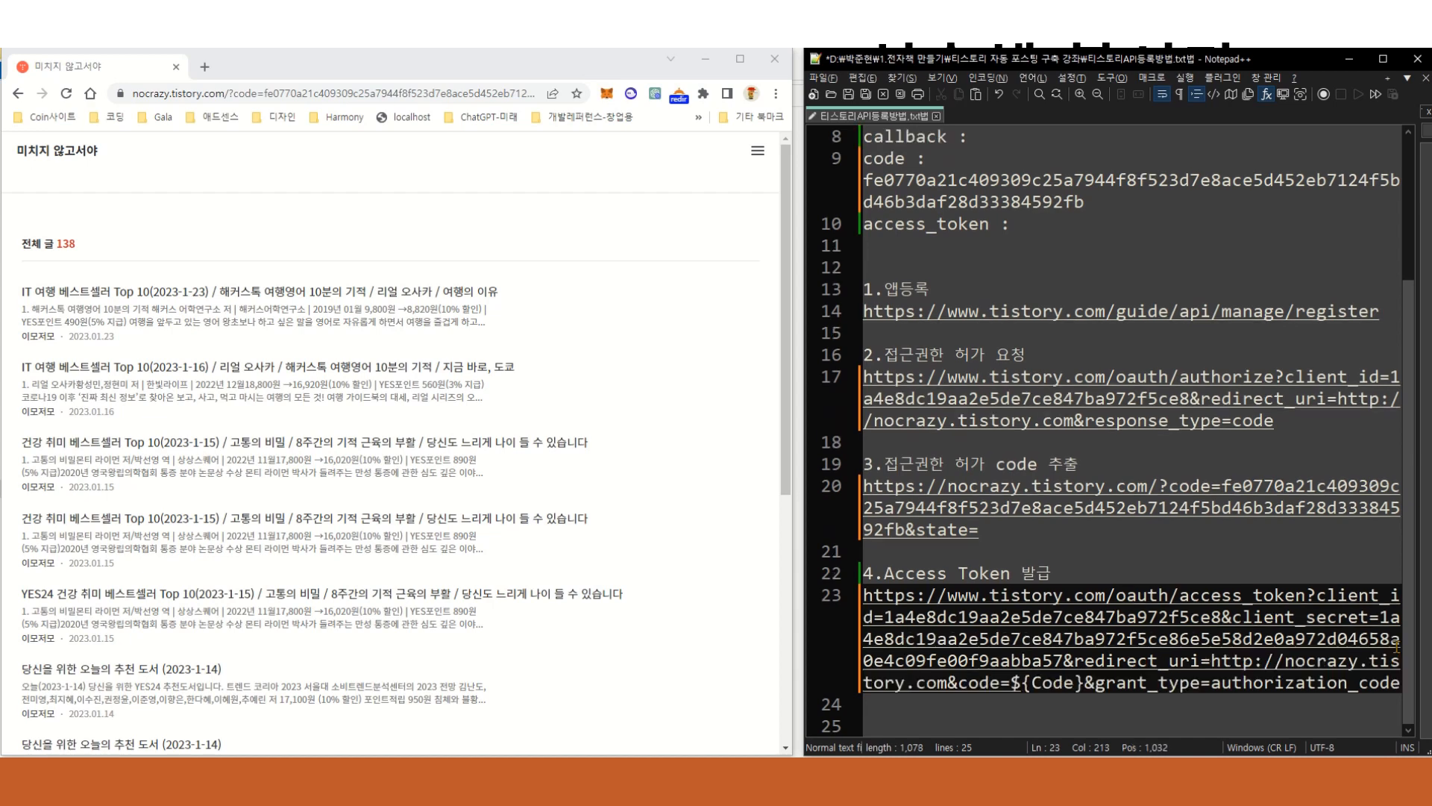
# Step: Copy the authorization code and paste it over ${Code} in the line 23 URL
pyautogui.scroll(3, 1396, 646)
pyautogui.click(1066, 414)
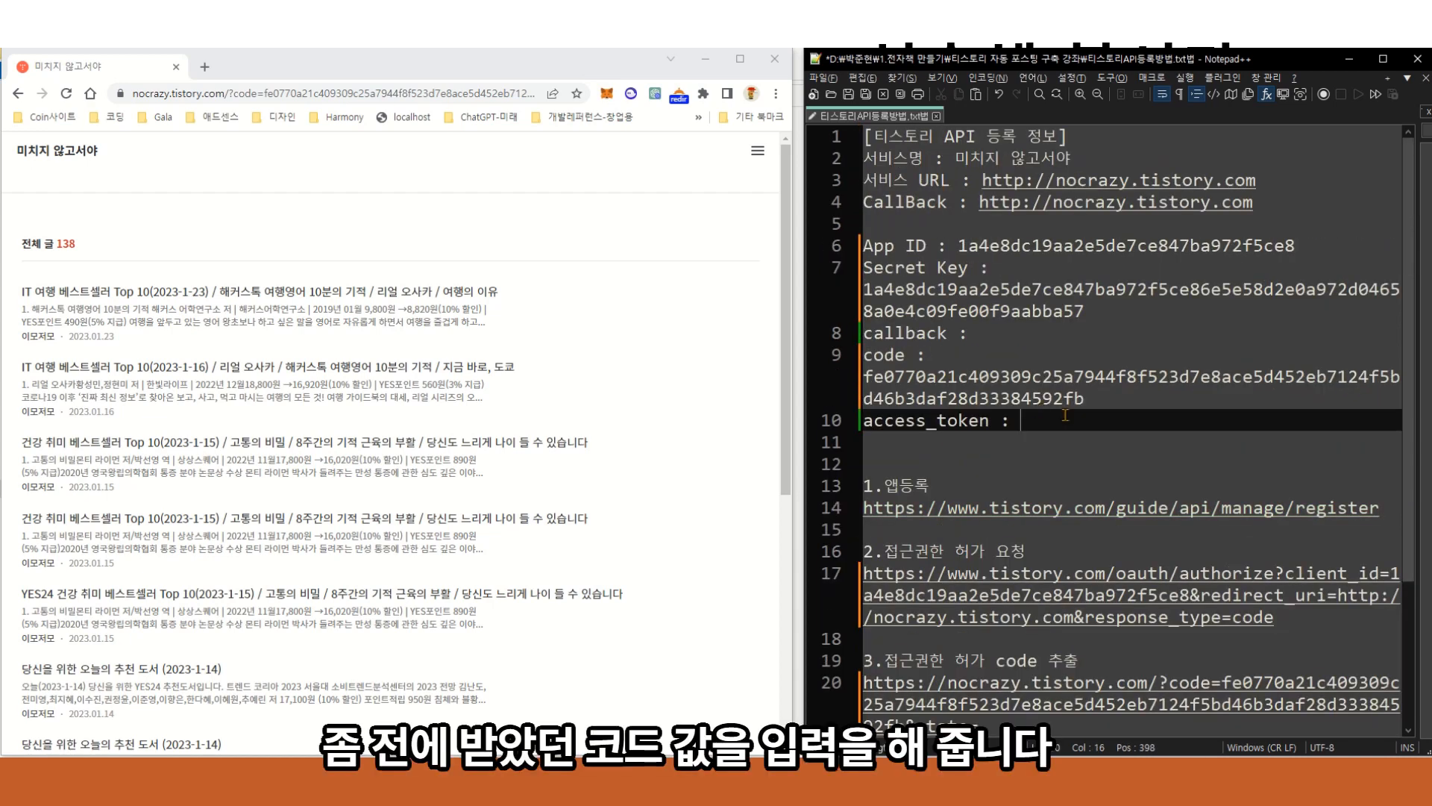
pyautogui.press('Up')
pyautogui.press('Up')
pyautogui.press('Home')
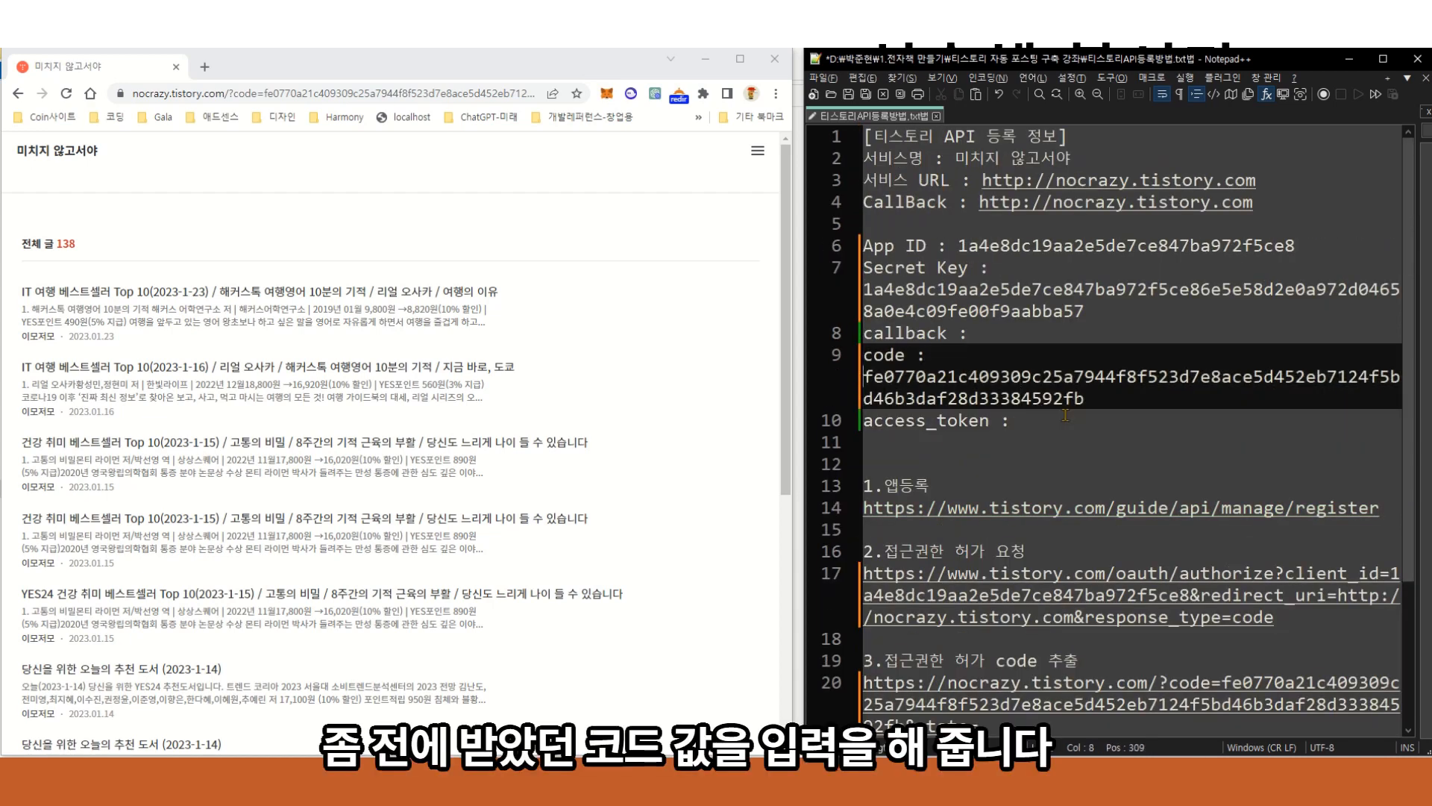
pyautogui.hotkey('shift', 'Down')
pyautogui.hotkey('shift', 'End')
pyautogui.hotkey('ctrl', 'c')
pyautogui.hotkey('ctrl', 'End')
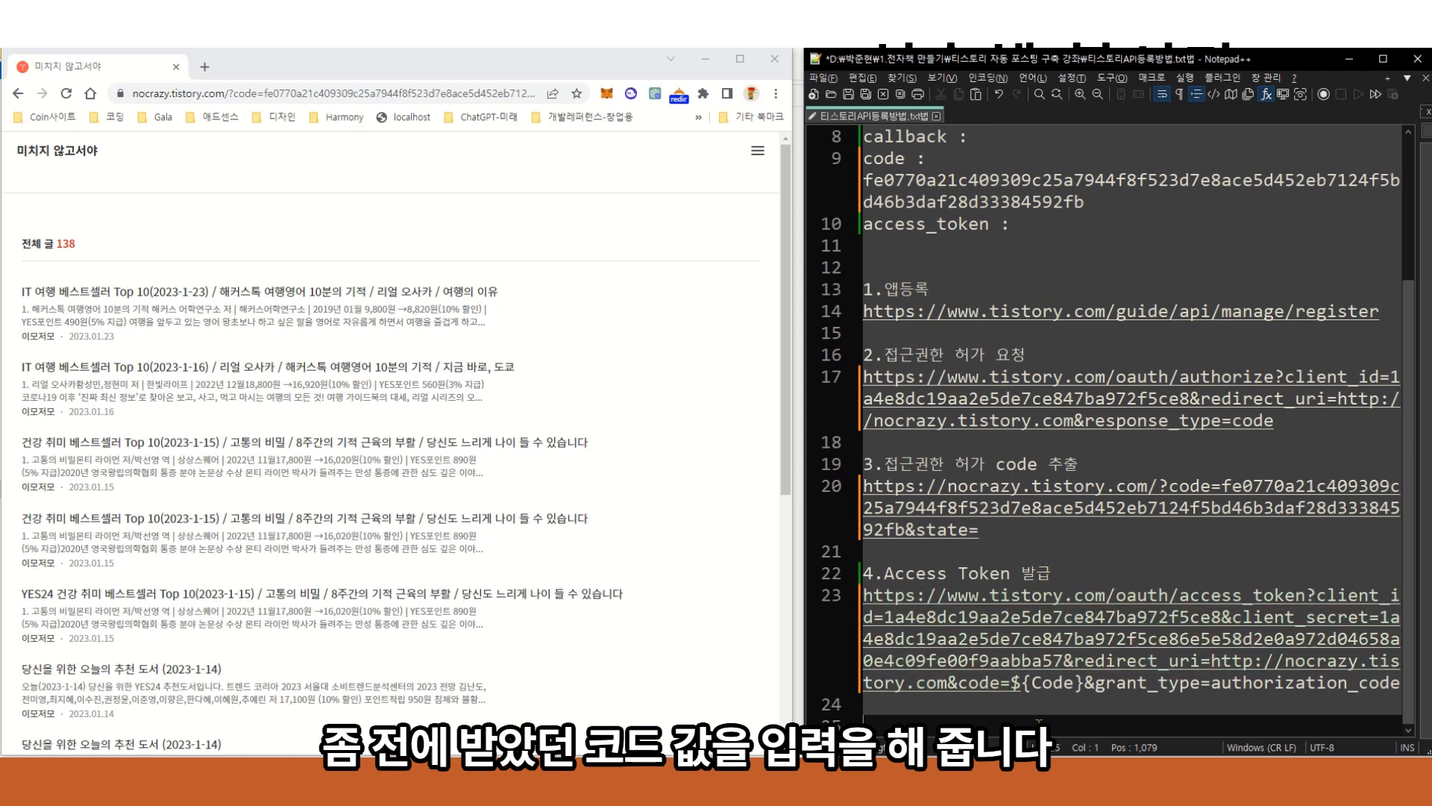
pyautogui.press('Up')
pyautogui.press('Up')
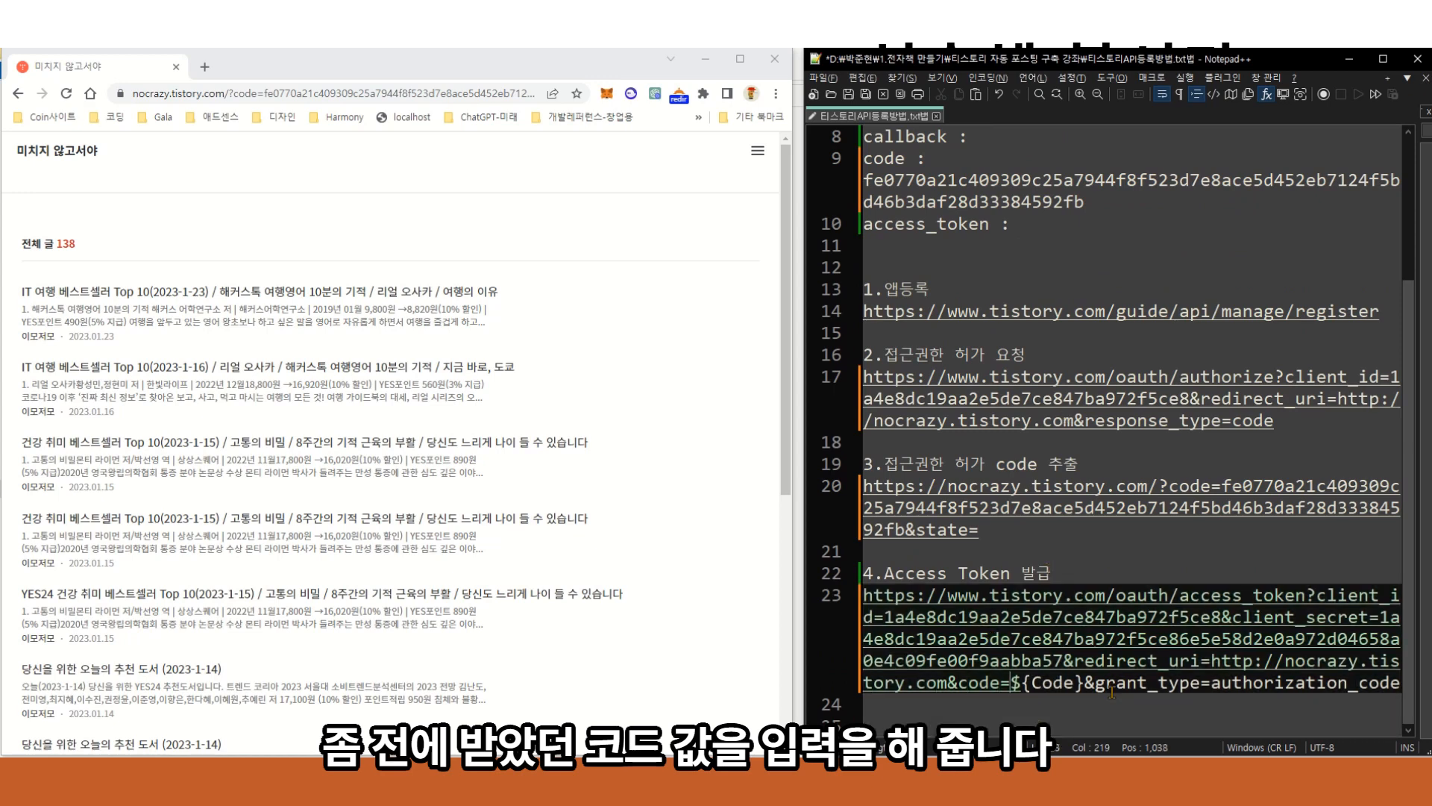
pyautogui.hotkey('shift', 'Right')
pyautogui.hotkey('shift', 'Right')
pyautogui.hotkey('shift', 'Right')
pyautogui.hotkey('shift', 'Right')
pyautogui.hotkey('shift', 'Right')
pyautogui.hotkey('shift', 'Right')
pyautogui.hotkey('shift', 'Right')
pyautogui.hotkey('ctrl', 'v')
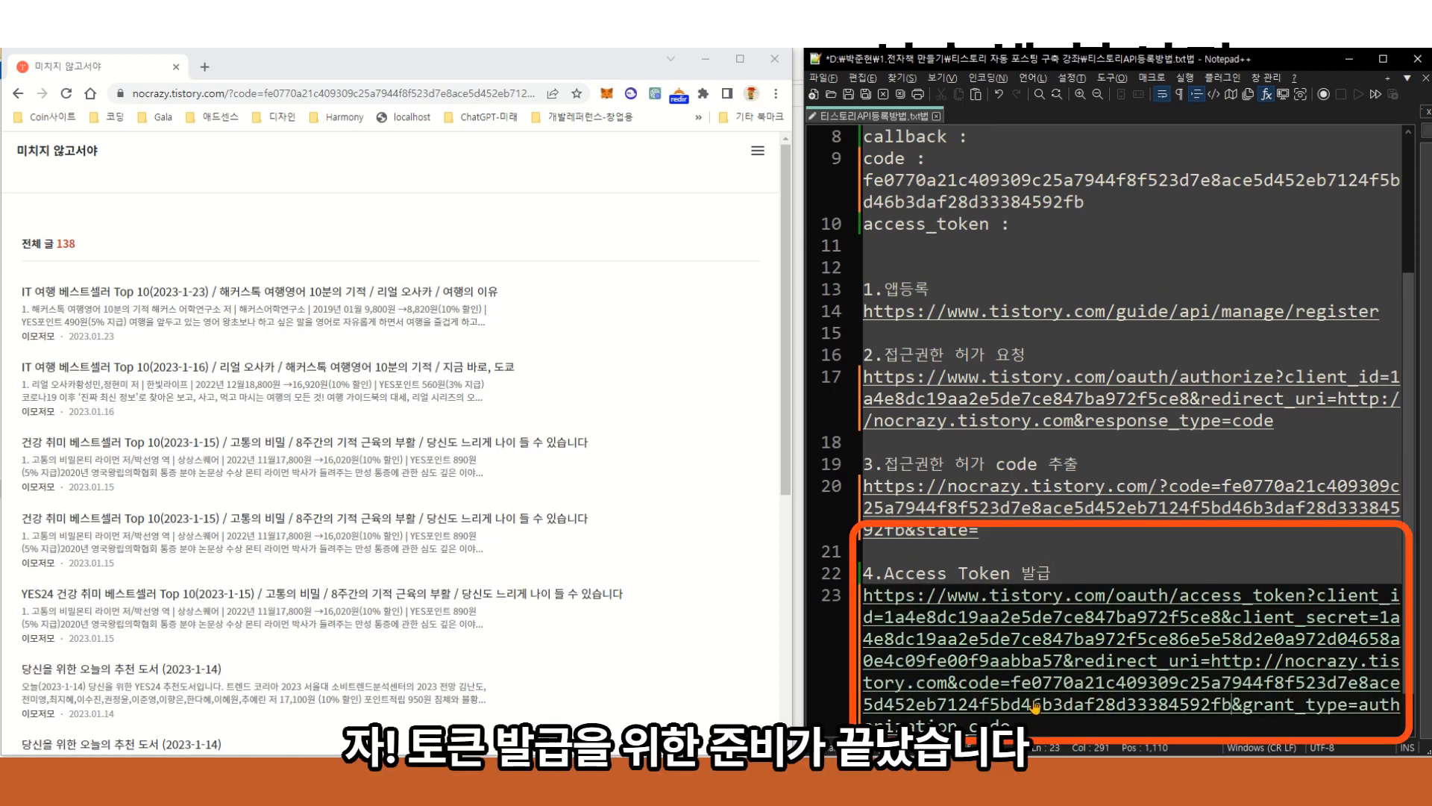
pyautogui.press('Down')
pyautogui.press('Down')
pyautogui.press('Left')
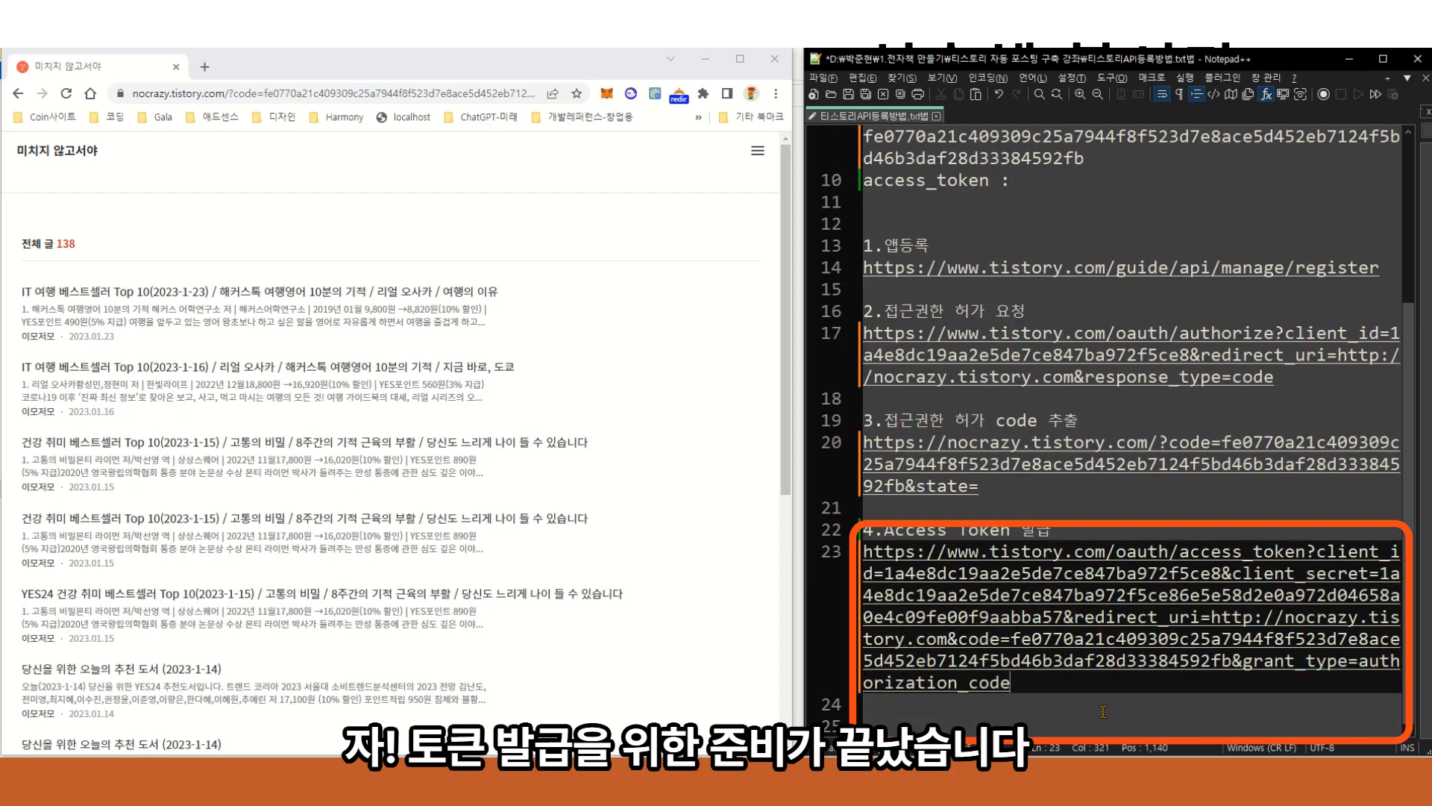
pyautogui.hotkey('shift', 'Up')
pyautogui.hotkey('shift', 'Up')
pyautogui.hotkey('shift', 'Up')
pyautogui.hotkey('shift', 'Up')
pyautogui.hotkey('shift', 'Up')
pyautogui.hotkey('shift', 'Up')
# Step: Copy the finished access-token URL and open Chrome's DevTools Network panel with F12
pyautogui.hotkey('shift', 'Home')
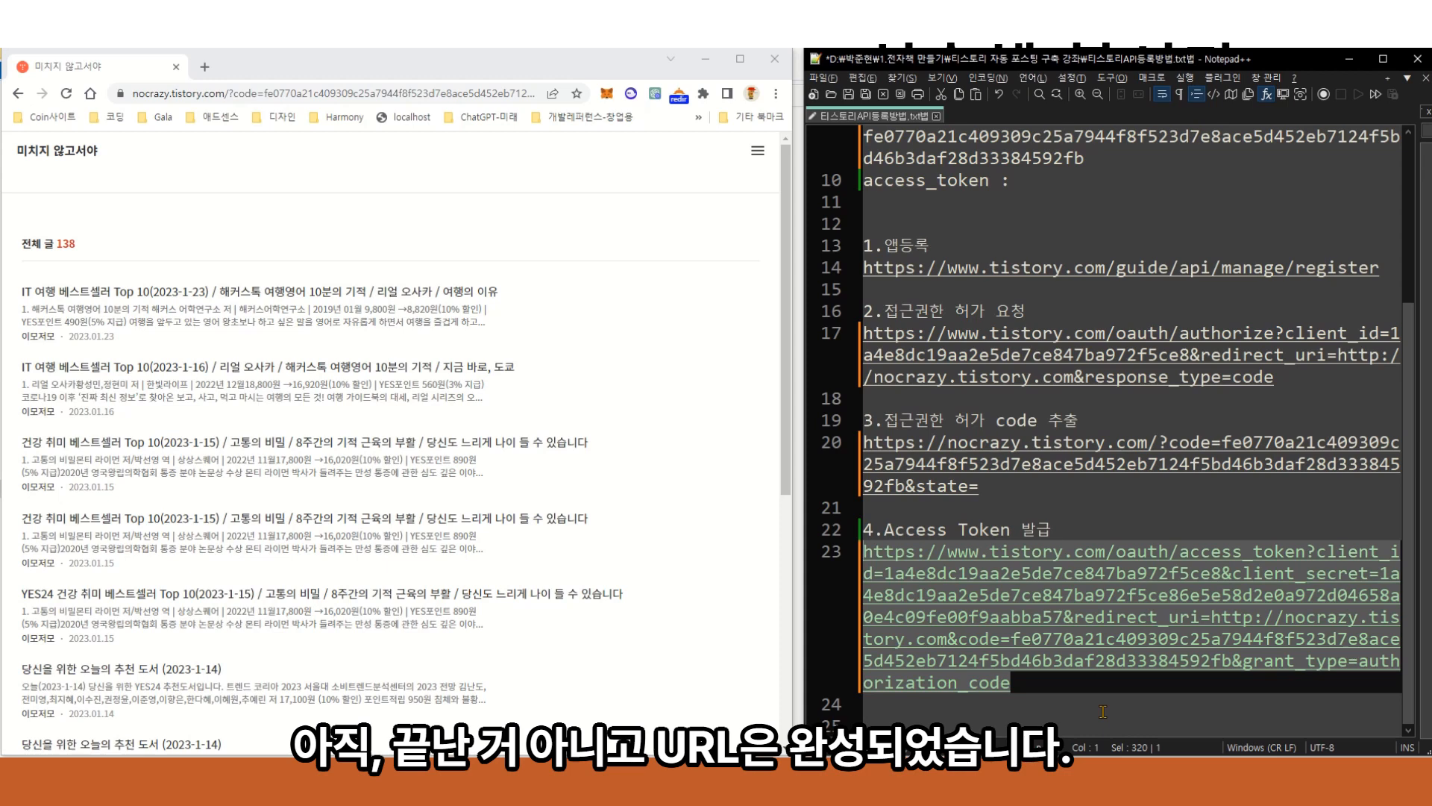
pyautogui.click(302, 155)
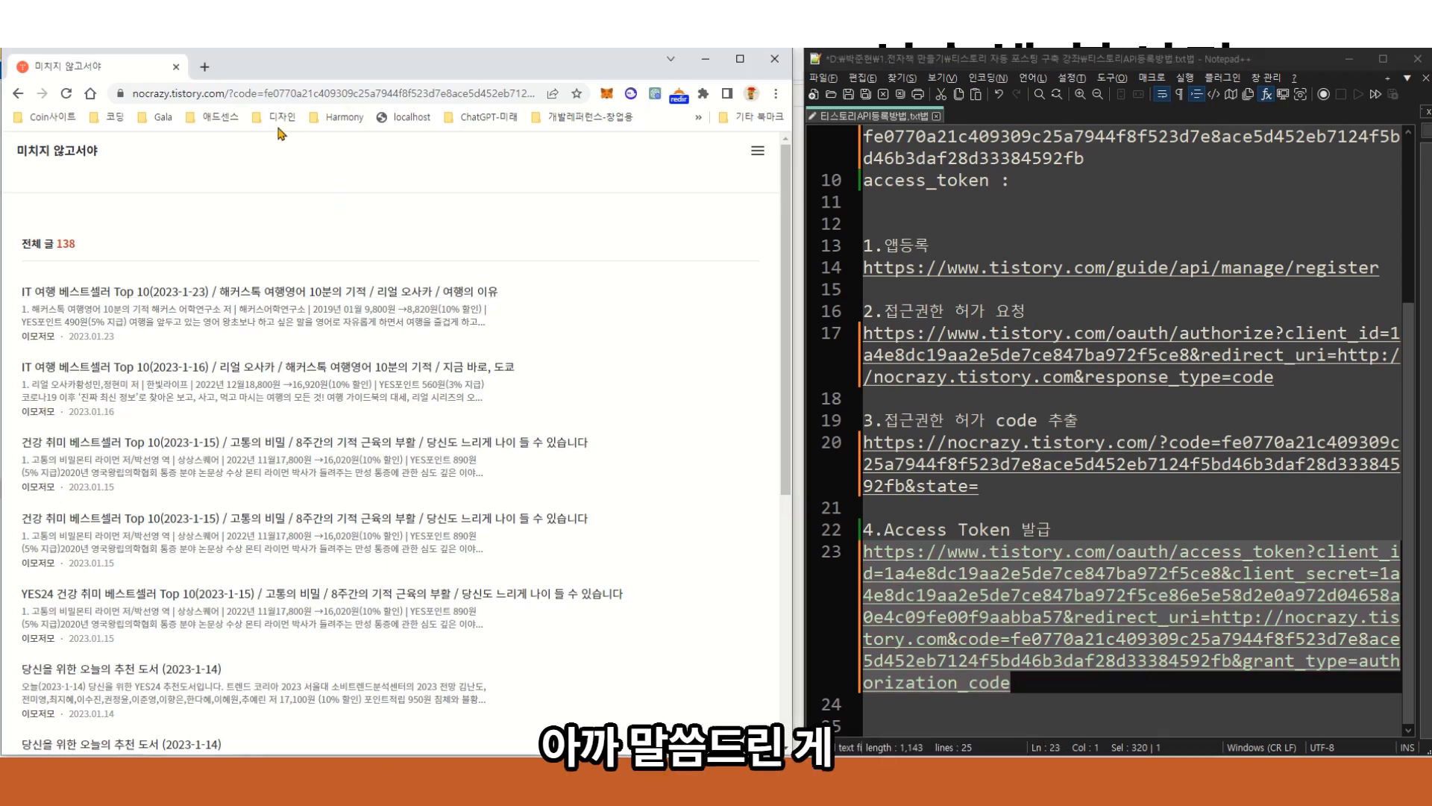
pyautogui.click(264, 93)
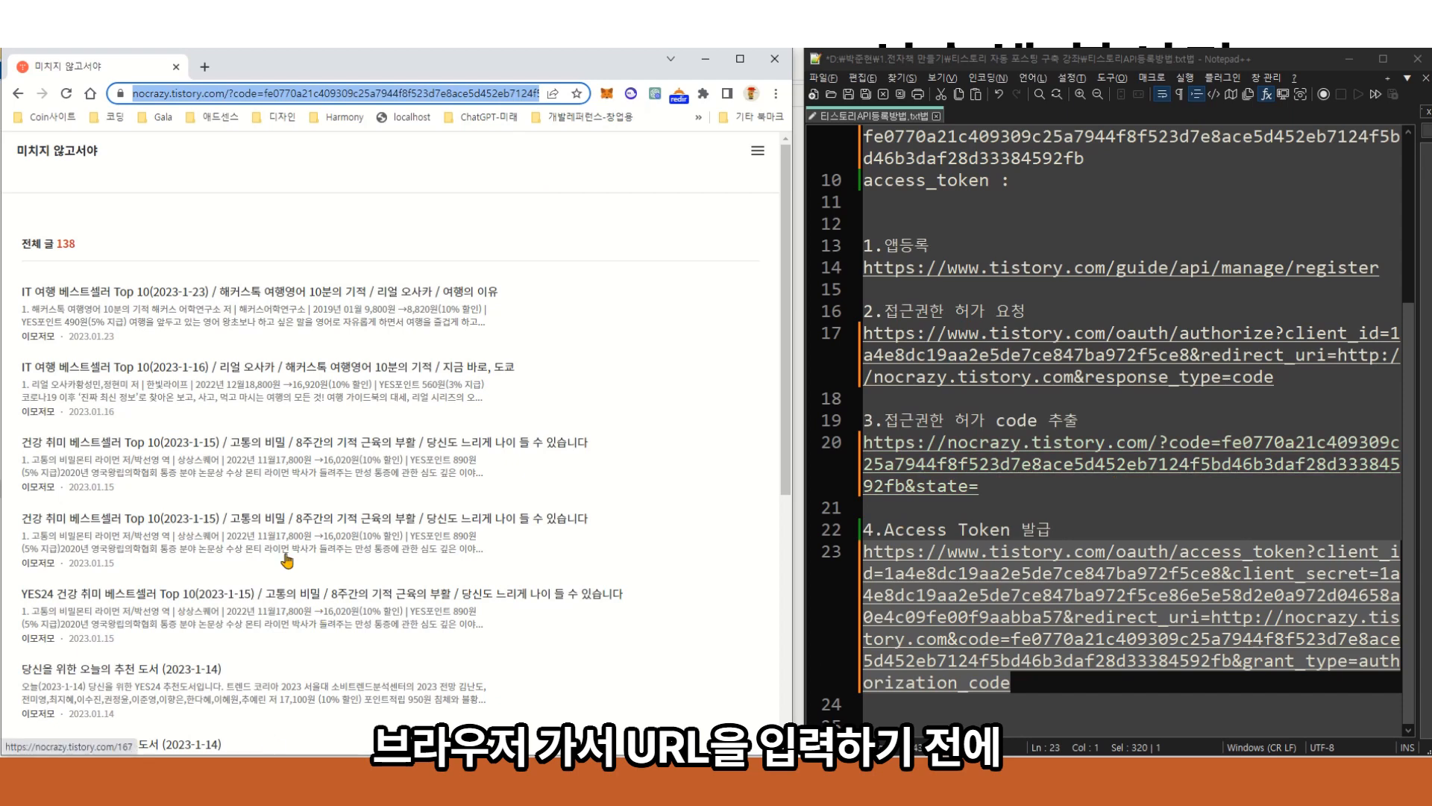
pyautogui.click(592, 273)
pyautogui.press('F12')
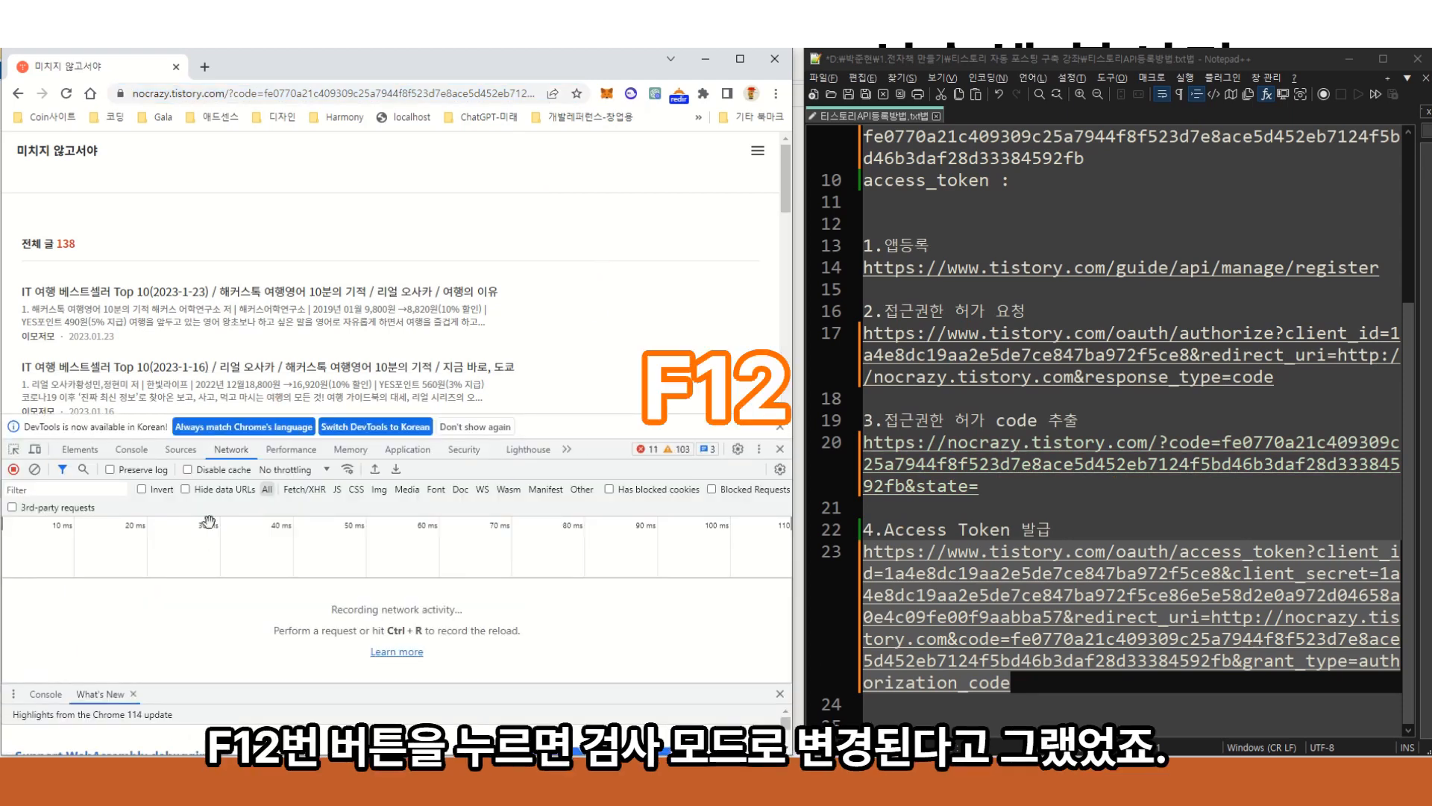
pyautogui.click(231, 454)
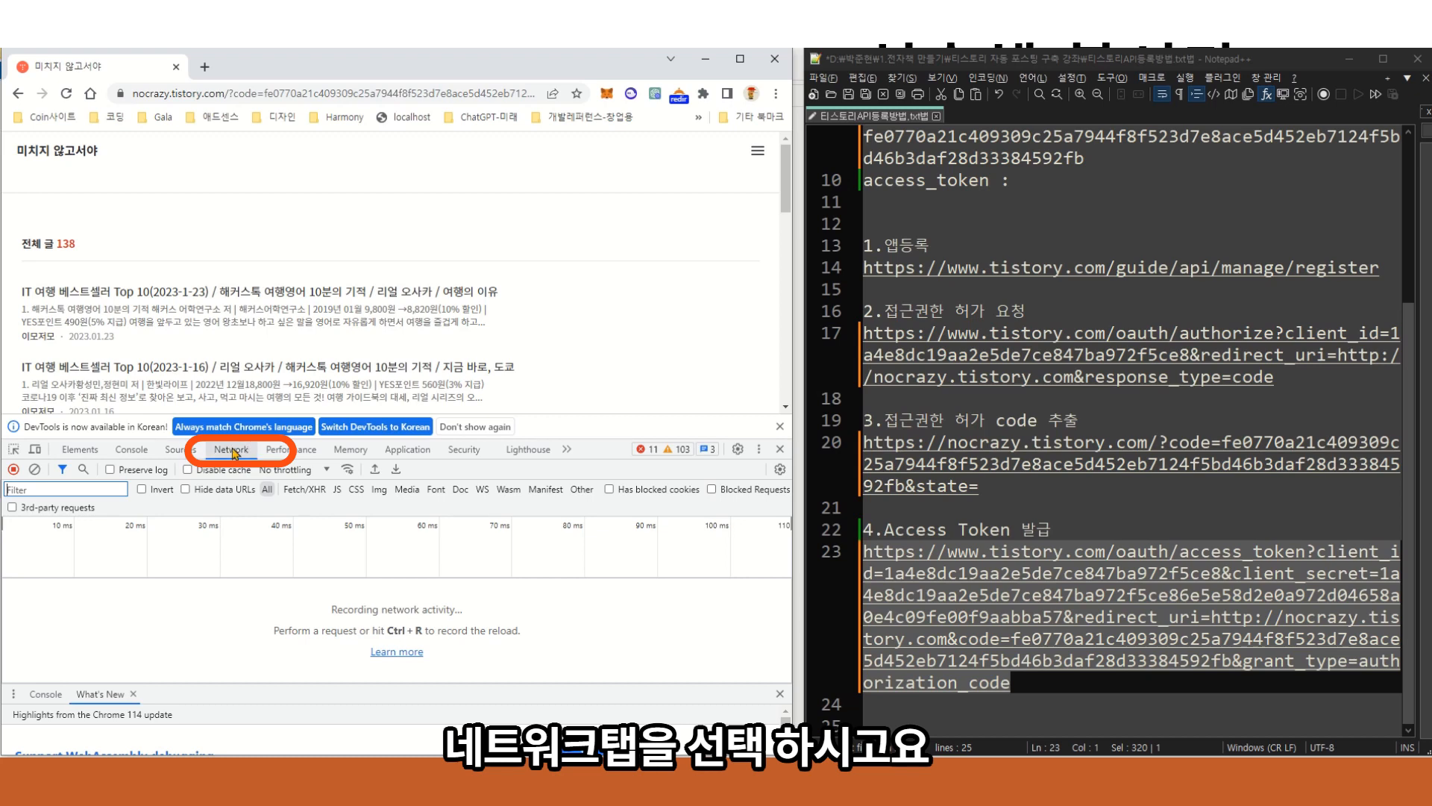
pyautogui.click(386, 94)
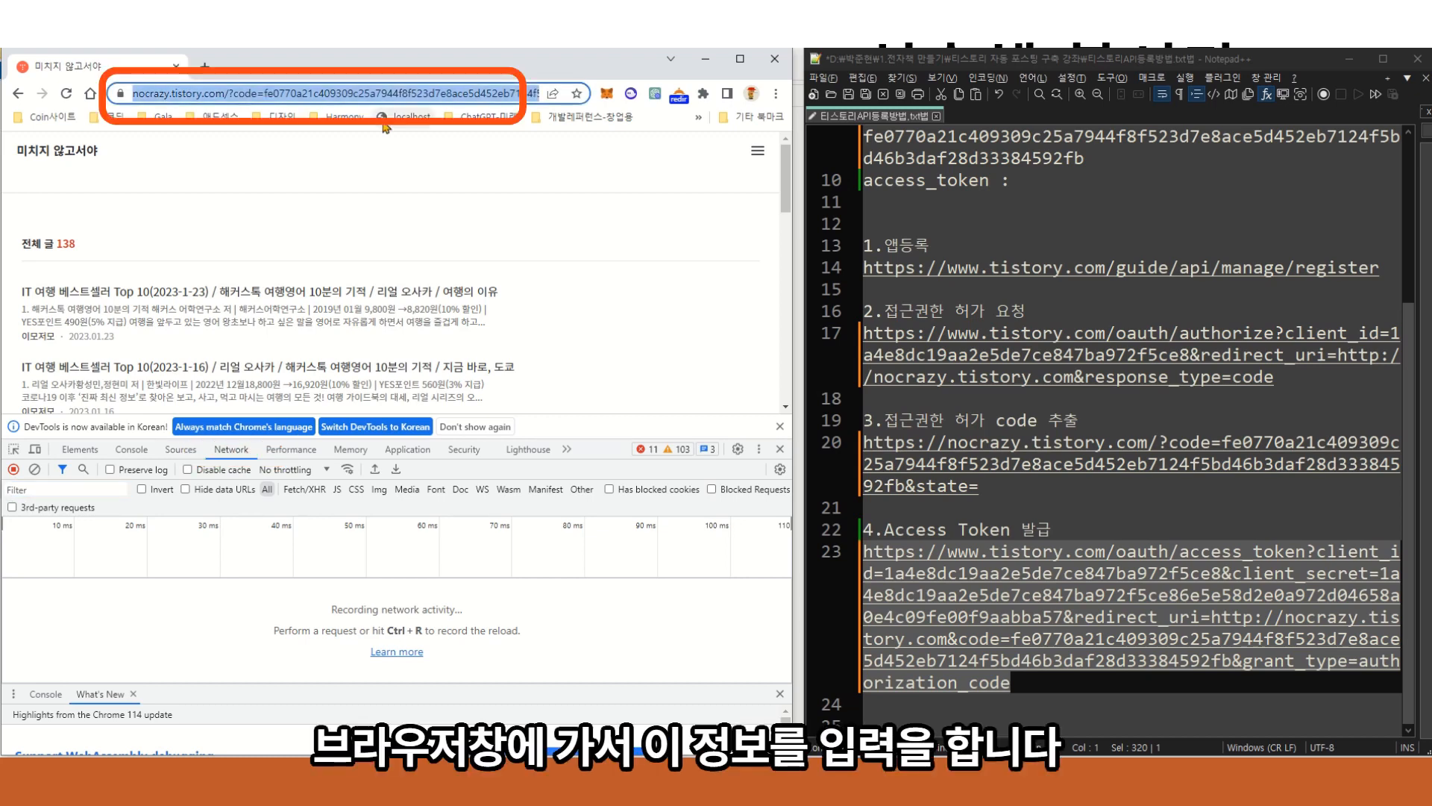
# Step: Load the access-token URL and select the access_token line in the request's Preview
pyautogui.hotkey('ctrl', 'v')
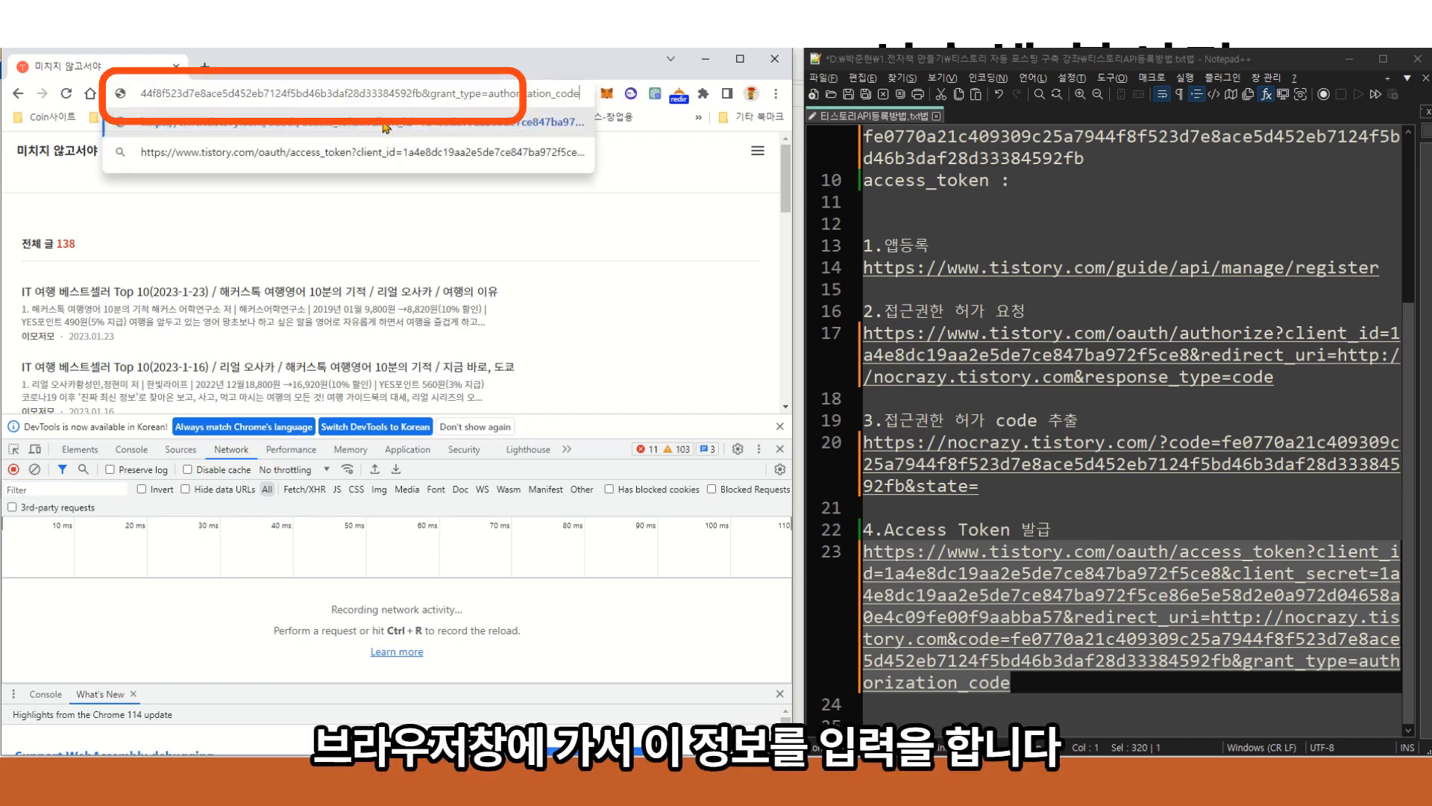
pyautogui.press('Return')
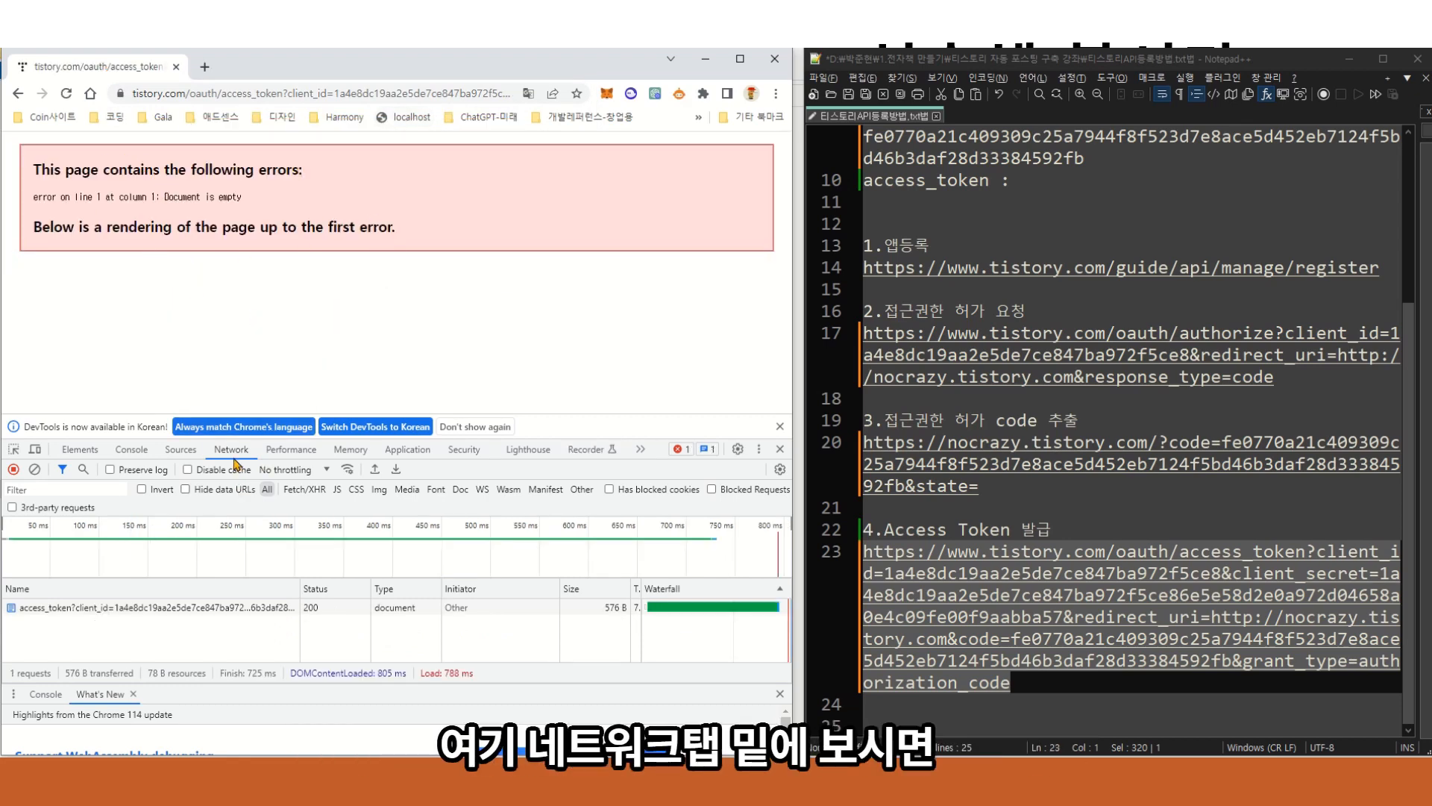
pyautogui.click(45, 610)
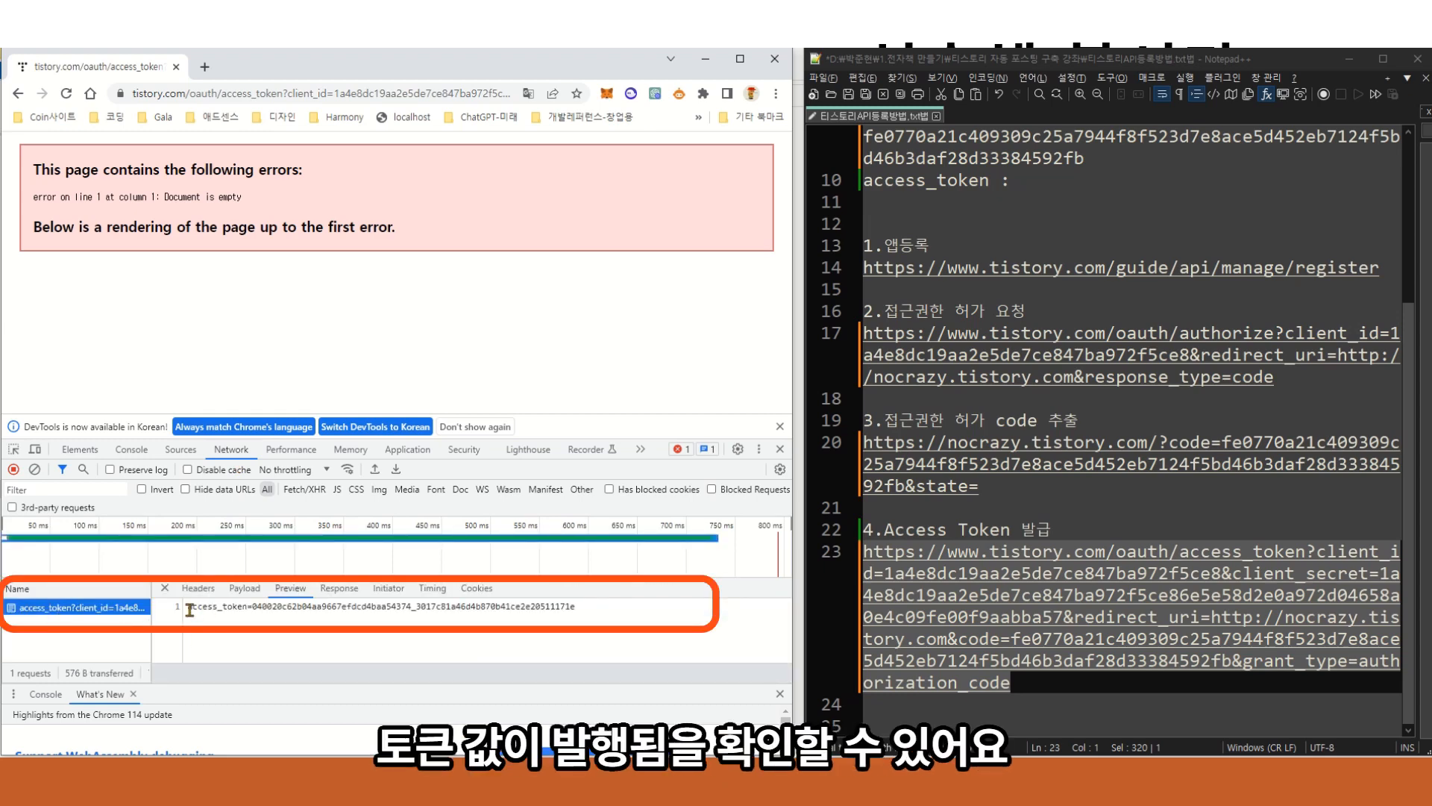
pyautogui.moveTo(188, 607); pyautogui.dragTo(618, 616)
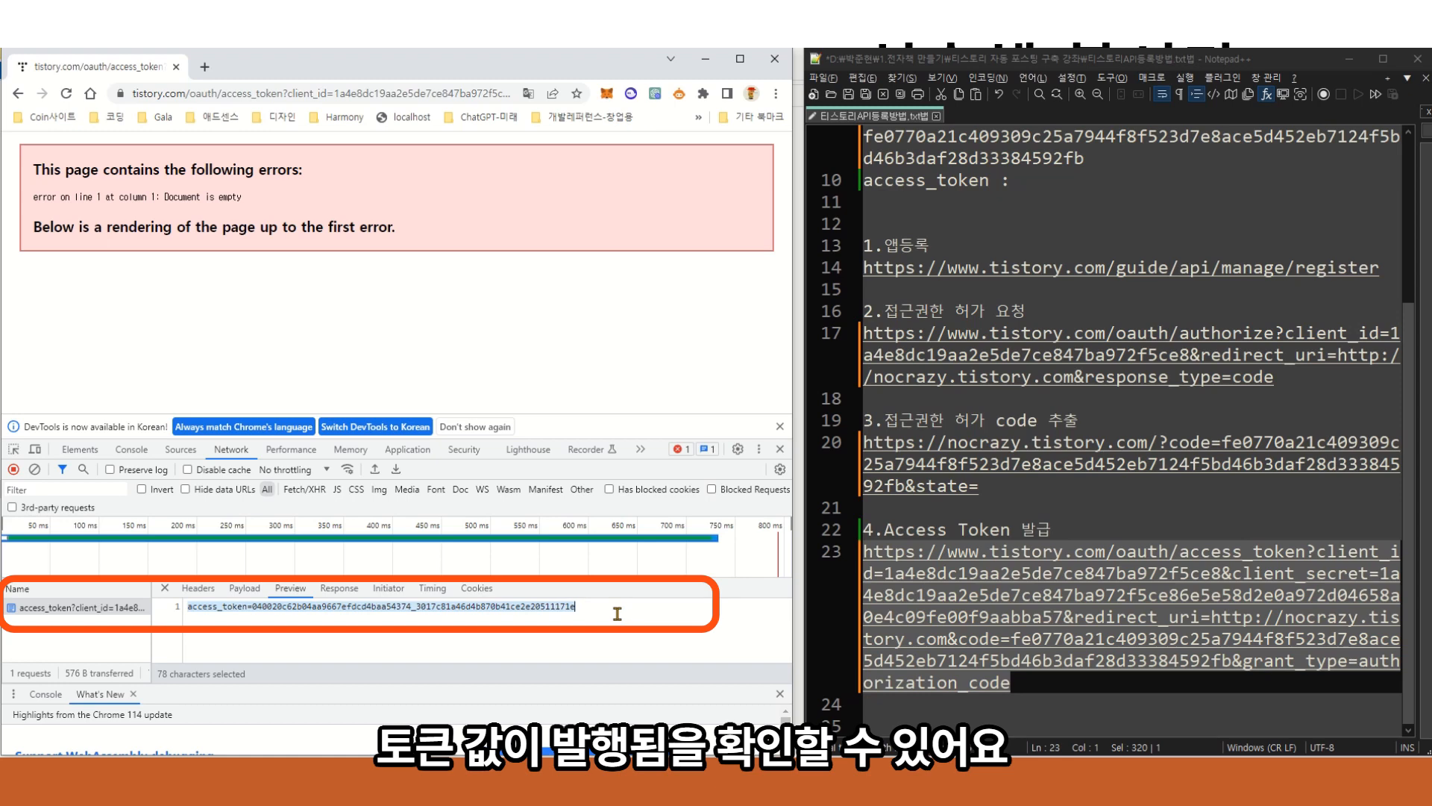
# Step: Paste the returned token onto the note's access_token line as 'access_token : value'
pyautogui.hotkey('ctrl', 'c')
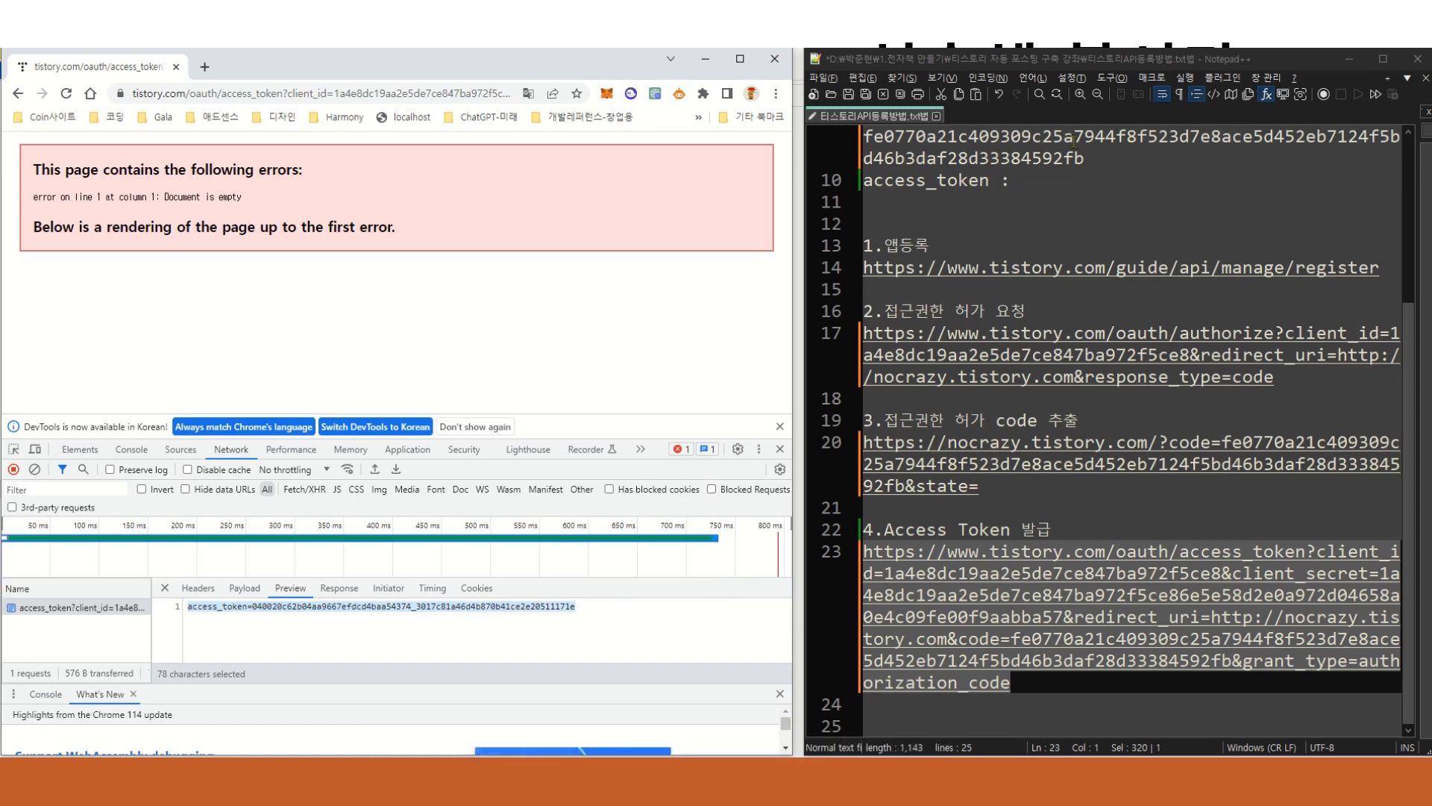
pyautogui.click(1273, 183)
pyautogui.hotkey('shift', 'Home')
pyautogui.hotkey('ctrl', 'v')
pyautogui.press('Up')
pyautogui.press('Left')
pyautogui.press('Left')
pyautogui.press('Left')
pyautogui.press('Left')
pyautogui.press('Left')
pyautogui.press('Left')
pyautogui.press('Left')
pyautogui.press('Left')
pyautogui.press('Left')
pyautogui.press('Left')
pyautogui.press('Left')
pyautogui.press('Left')
pyautogui.press('Left')
pyautogui.press('Left')
pyautogui.press('Left')
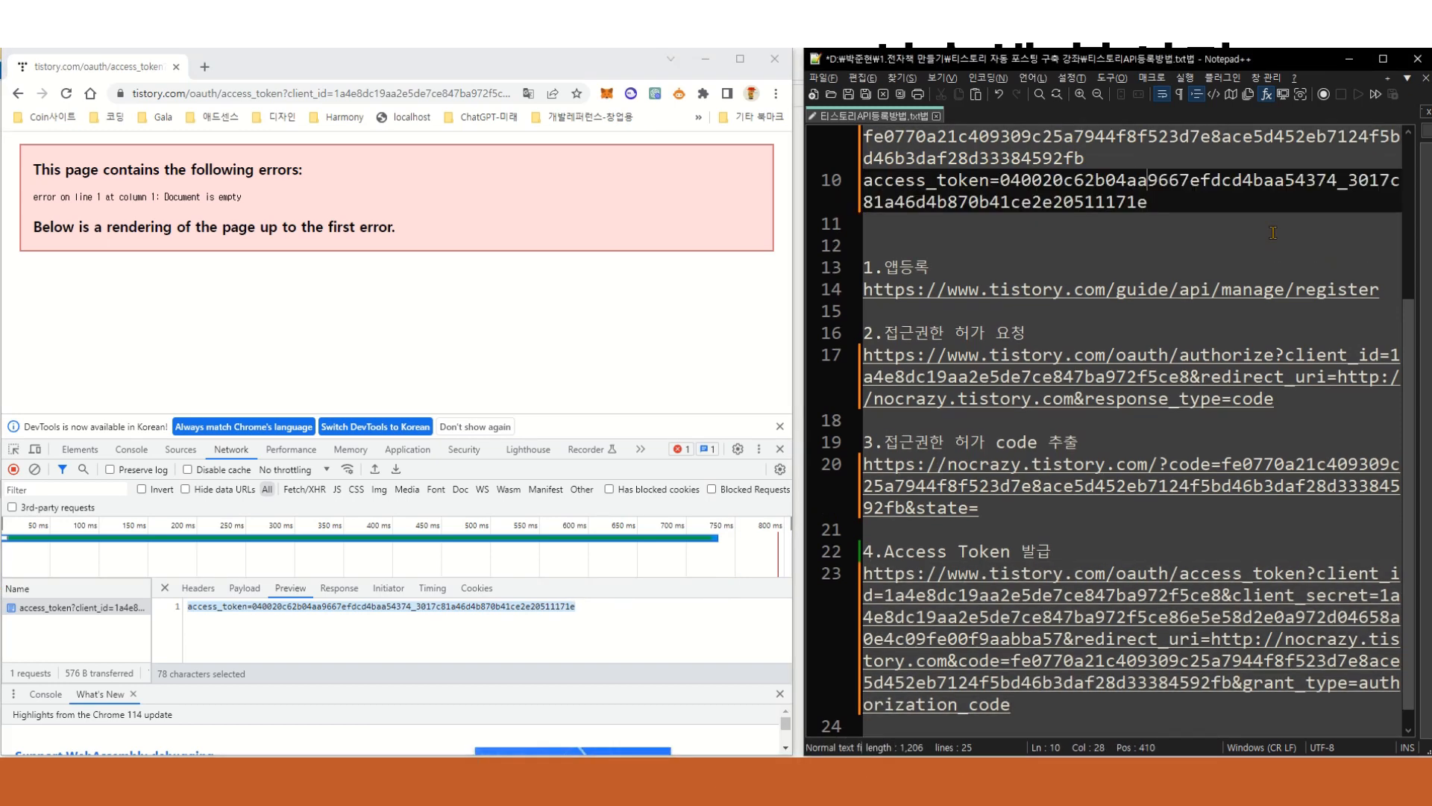
pyautogui.press('Delete')
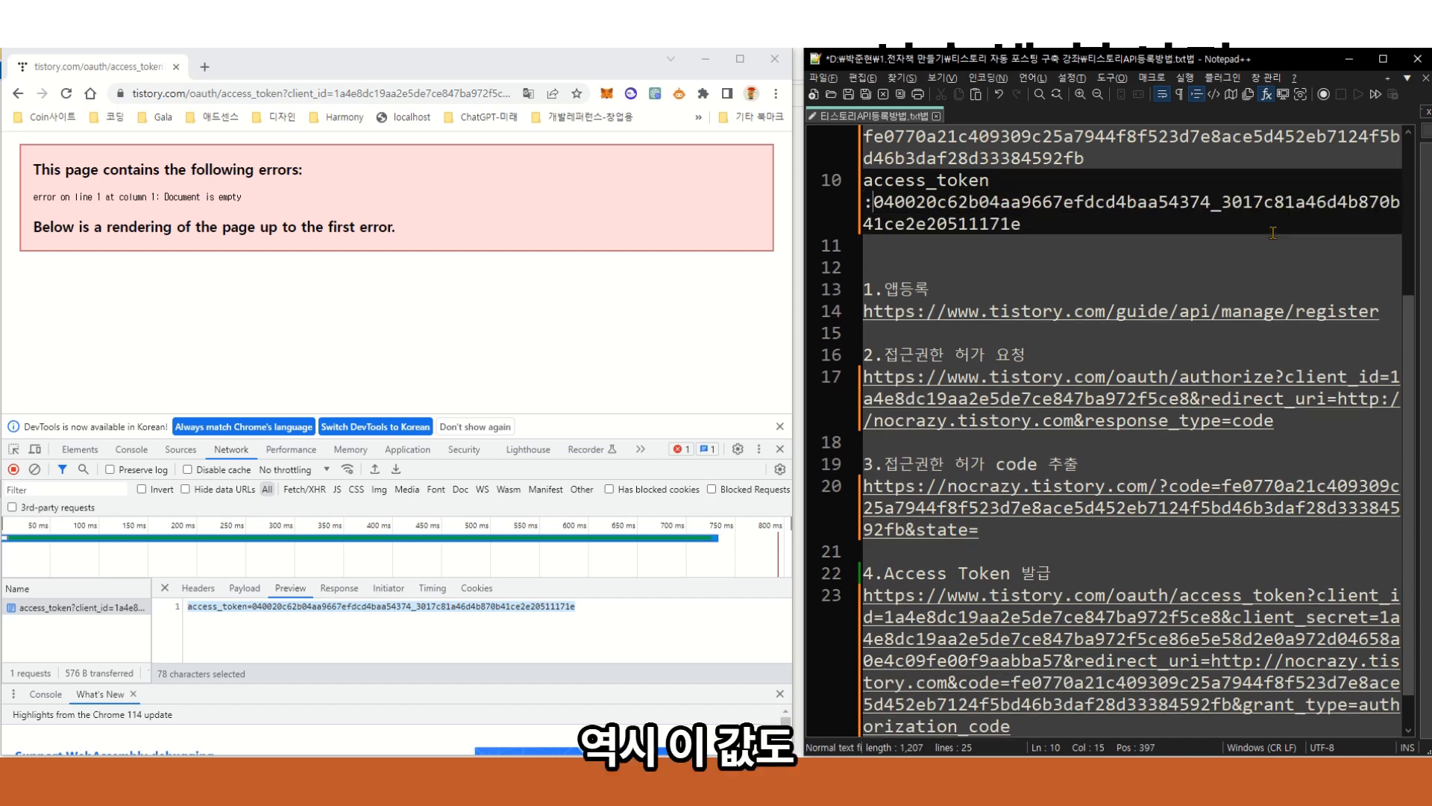
pyautogui.write(':')
pyautogui.hotkey('shift', 'End')
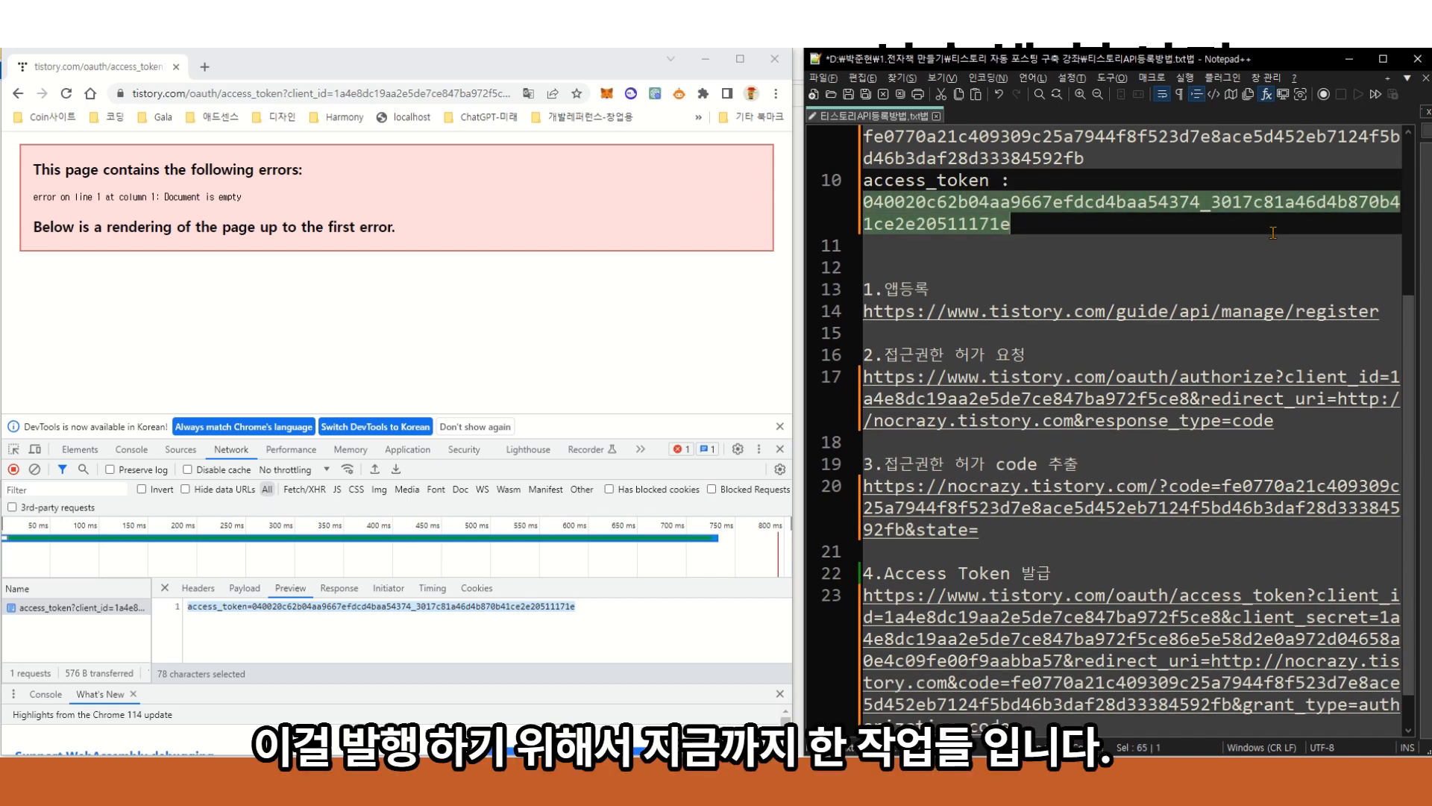